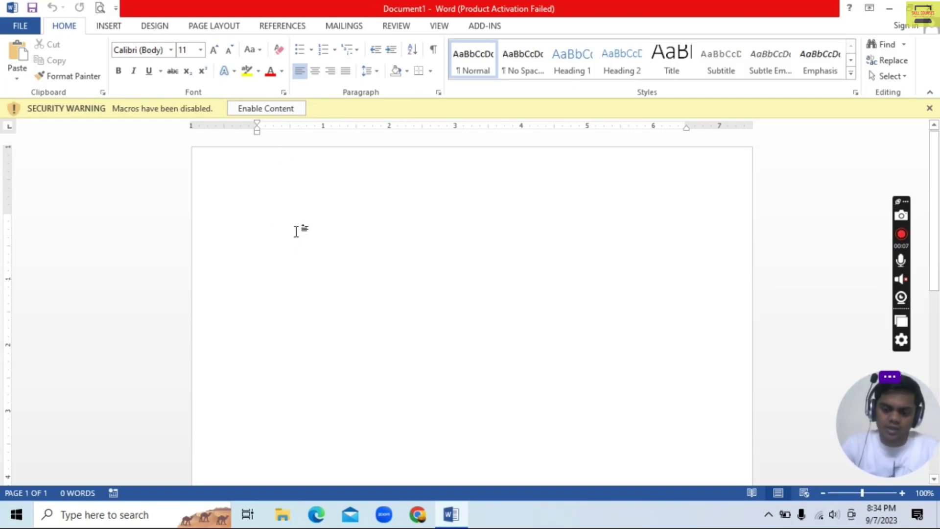
Generate five sample paragraphs with =rand() and add two blank lines above them
type("=")
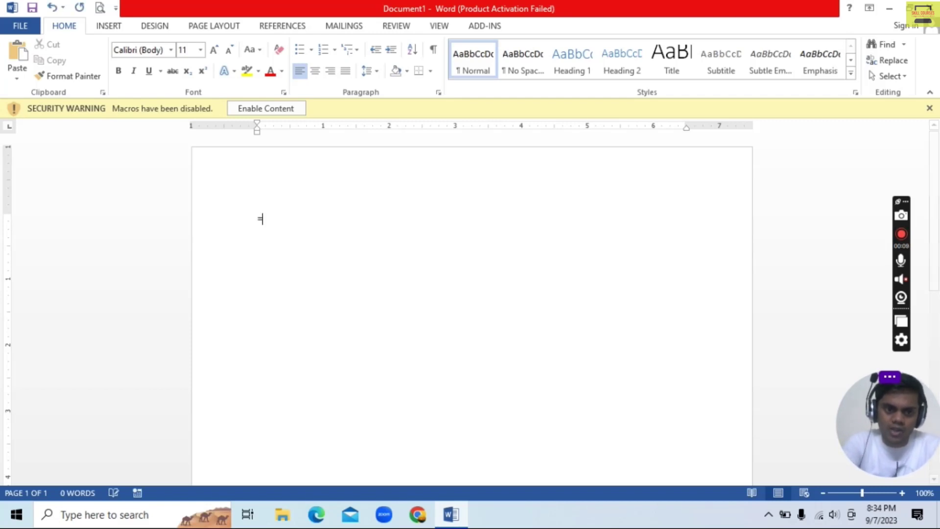
type("rand")
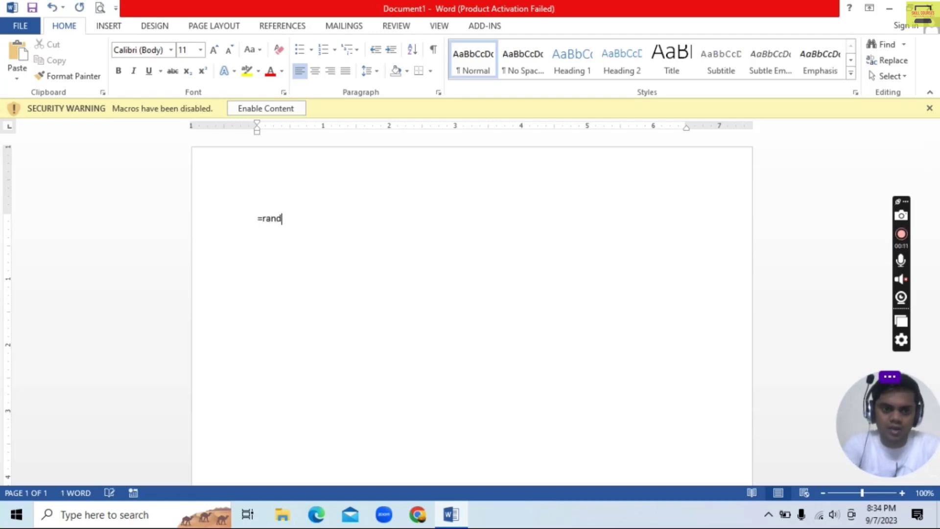
type("()")
key("Return")
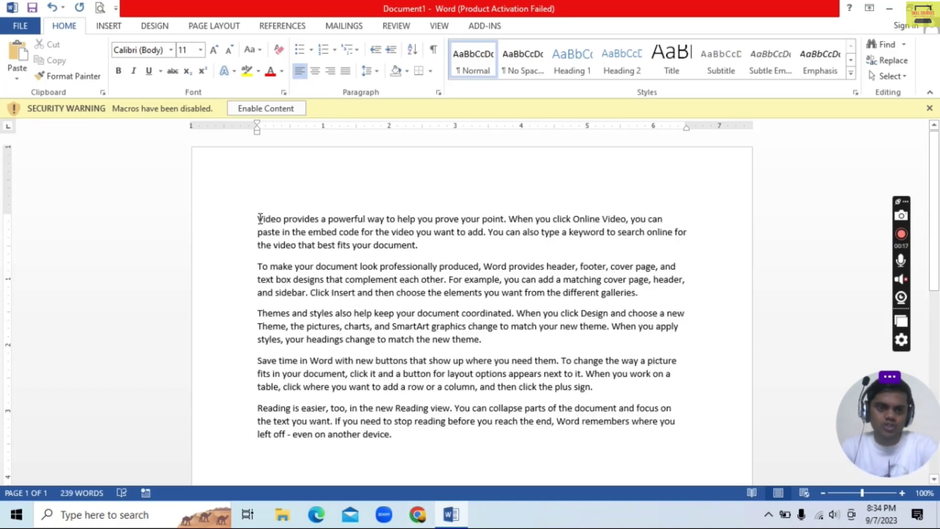
key("ctrl+Home")
key("Return")
key("Return")
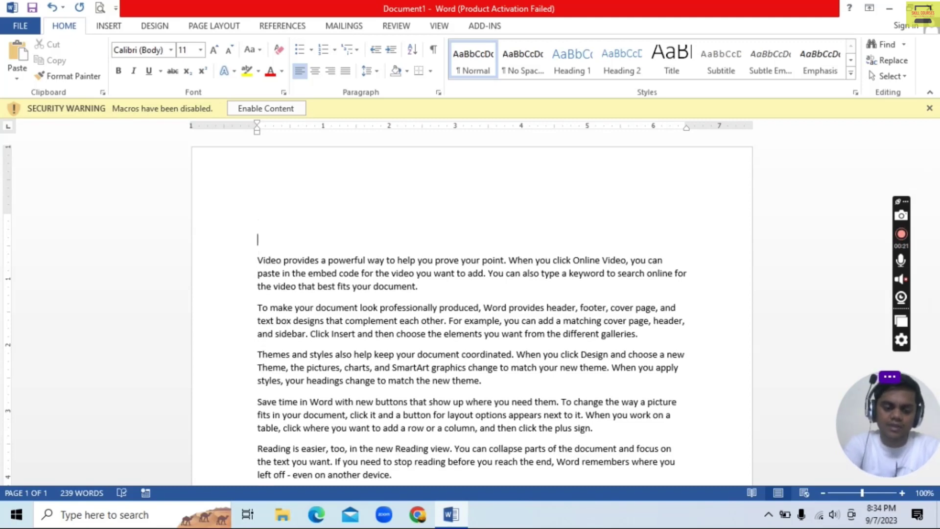
Type the heading 'Chapter 1: The Story of Quee' on the top blank line
type("Chapte")
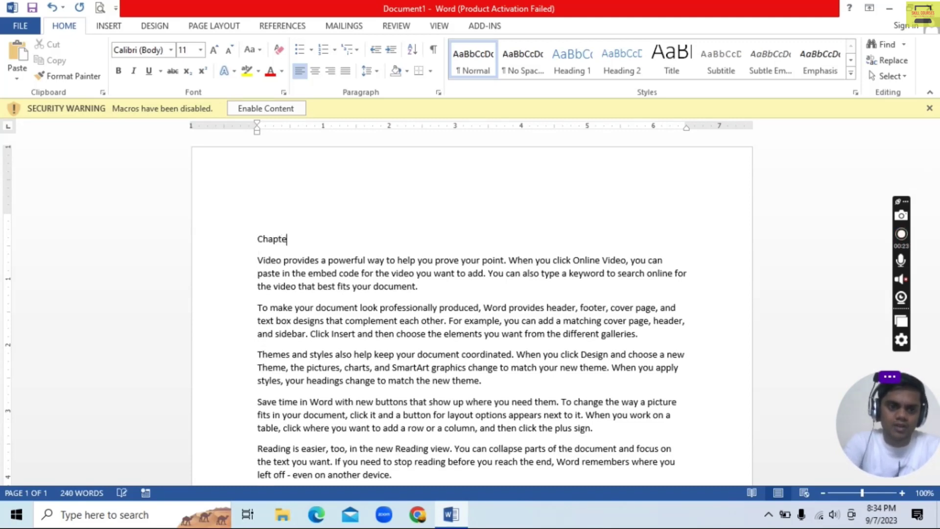
type("r 1")
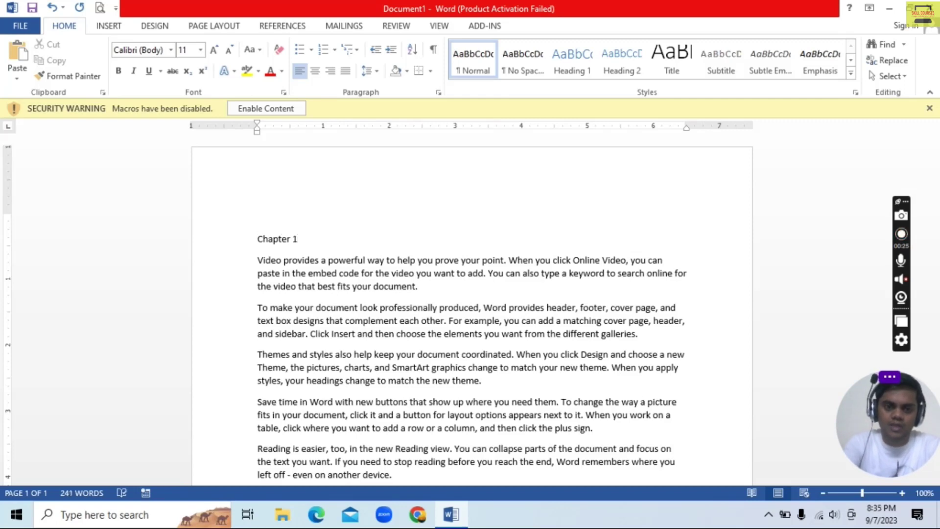
type(": T")
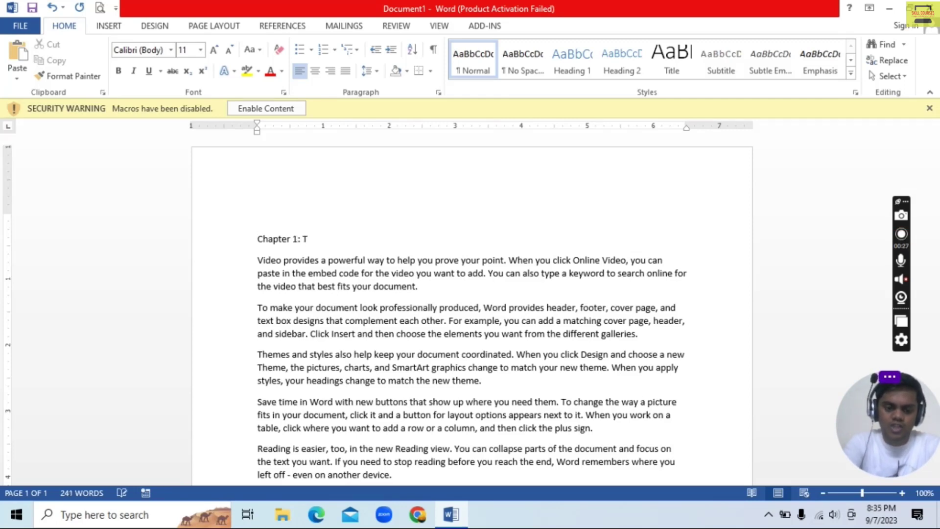
type("he Stor")
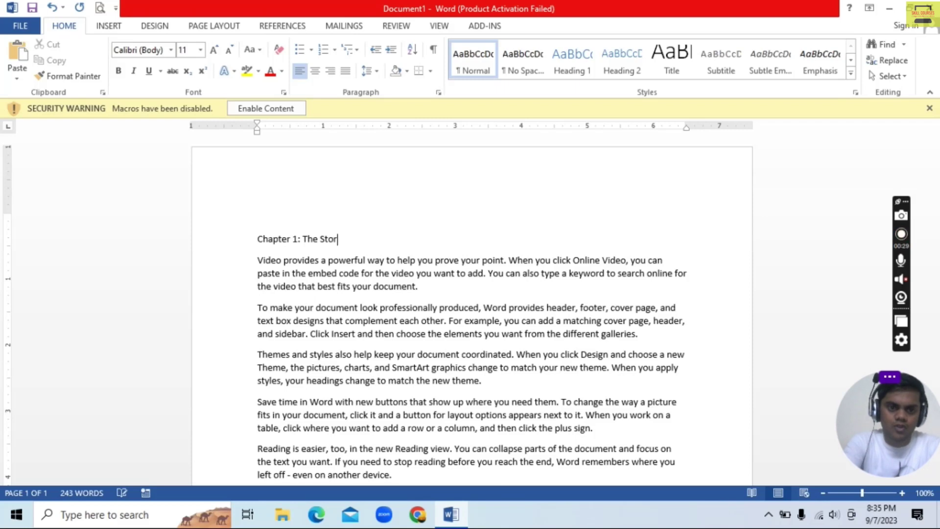
type("y of Q")
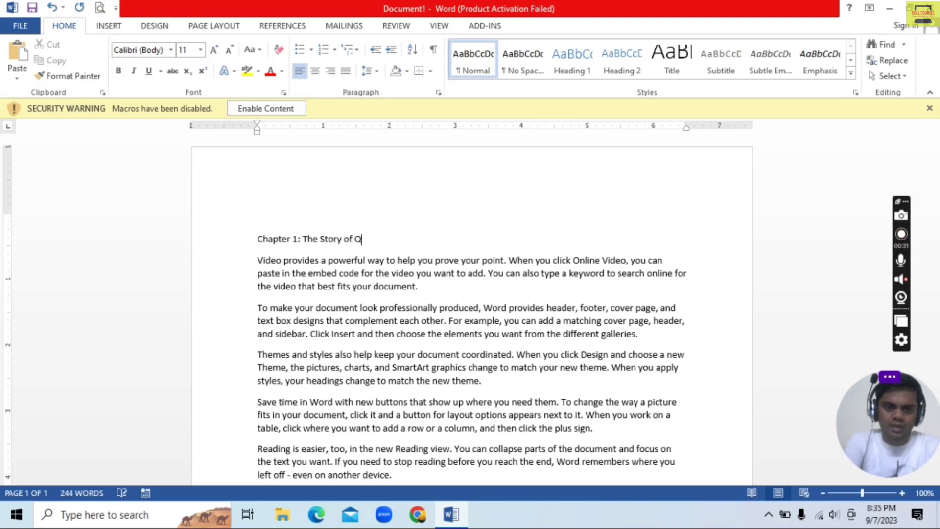
type("u")
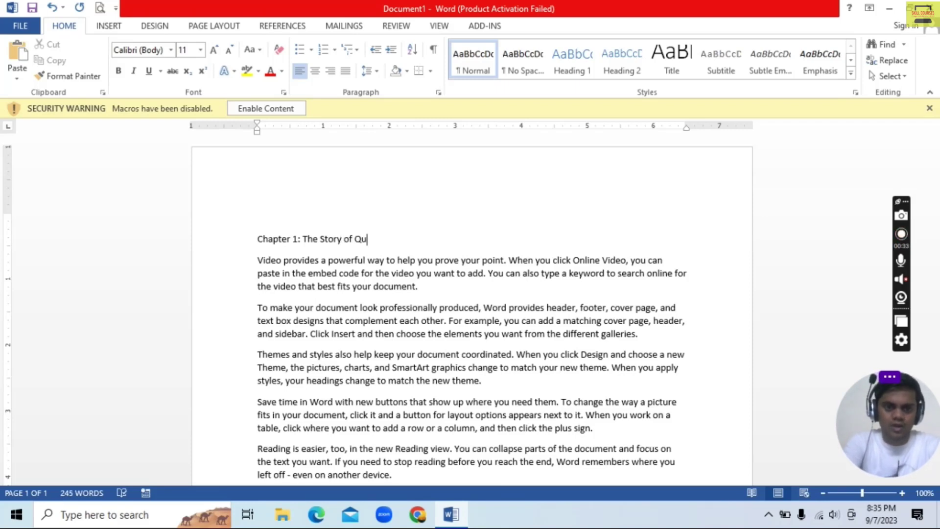
type("een")
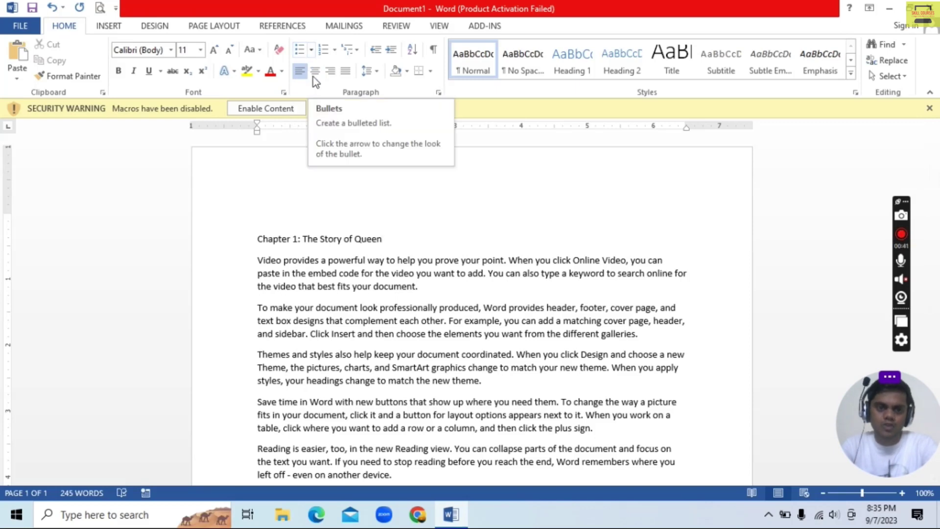
Select the five sample paragraphs and apply round-dot bullets to them
left_click_drag(254, 259, 499, 207)
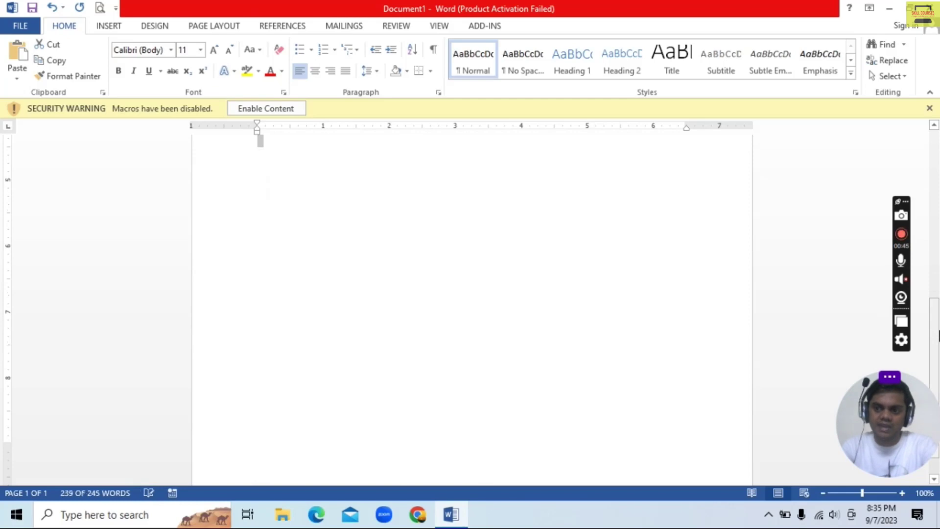
left_click_drag(935, 327, 936, 182)
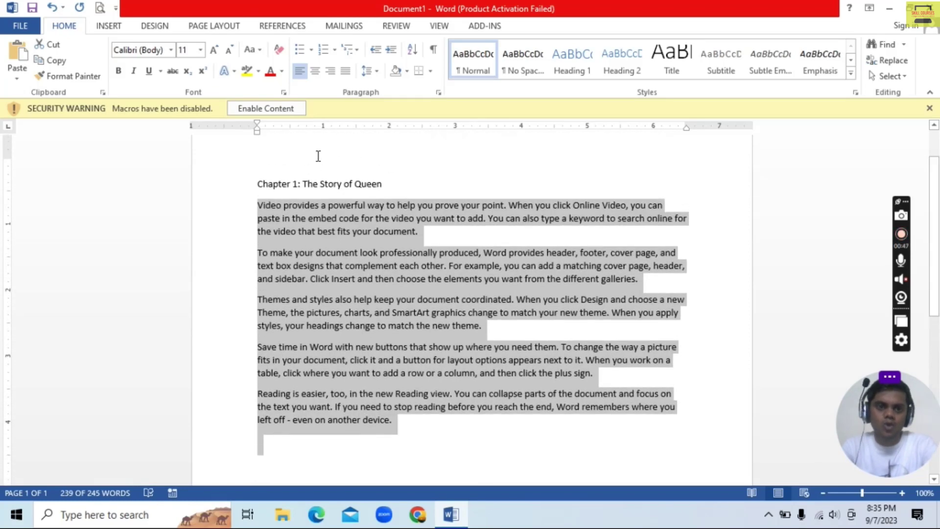
left_click(312, 50)
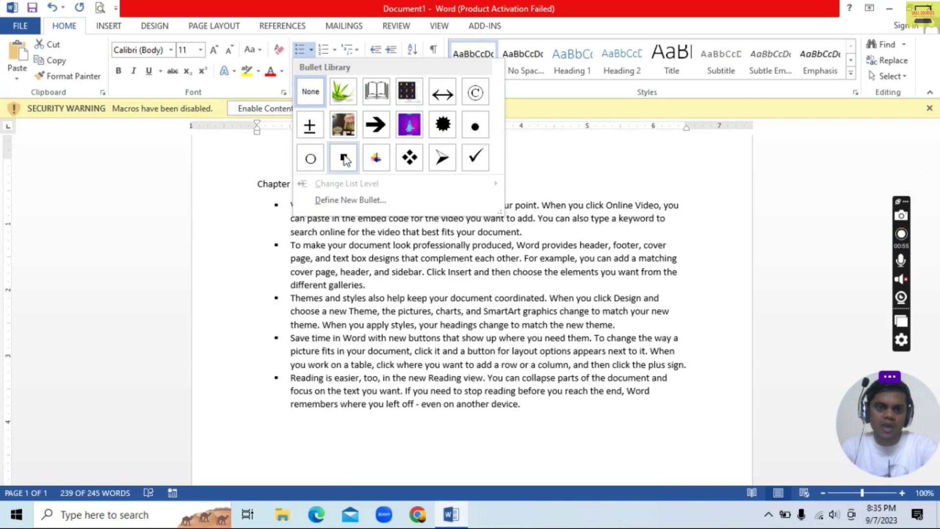
left_click(475, 127)
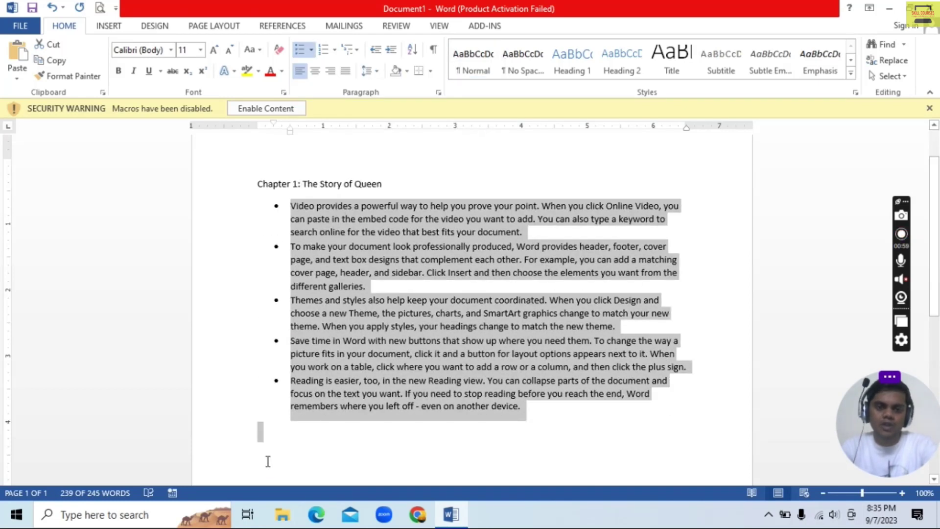
left_click(314, 53)
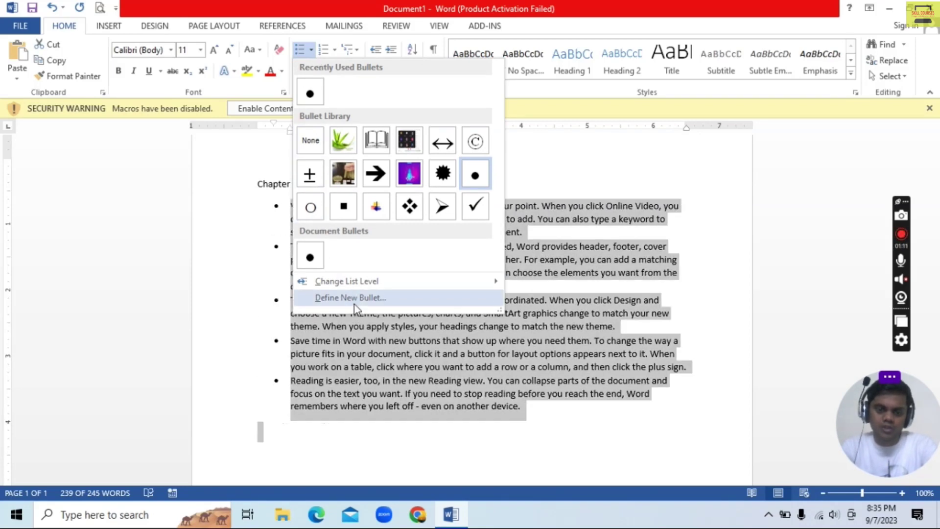
Define a new bullet using the Webdings slanted-bar symbol (character code 92)
left_click(354, 303)
left_click(406, 162)
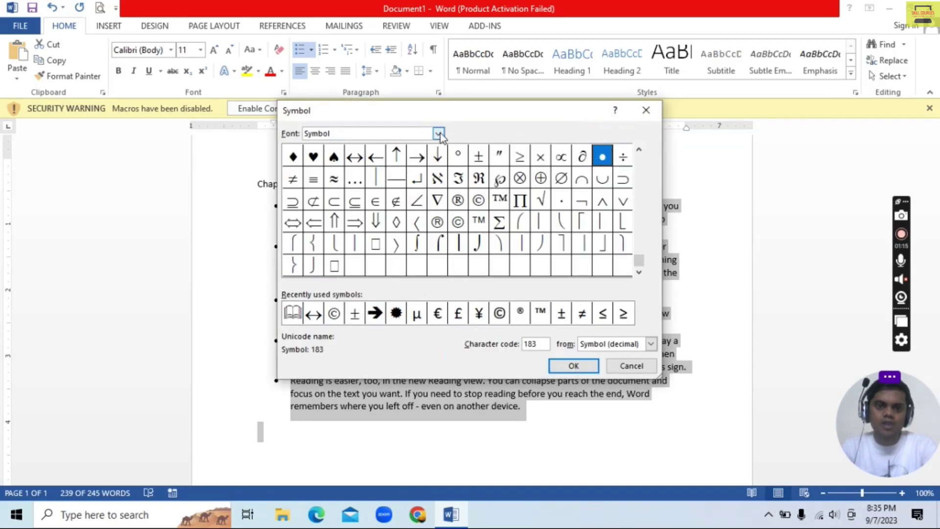
left_click(438, 133)
type("w")
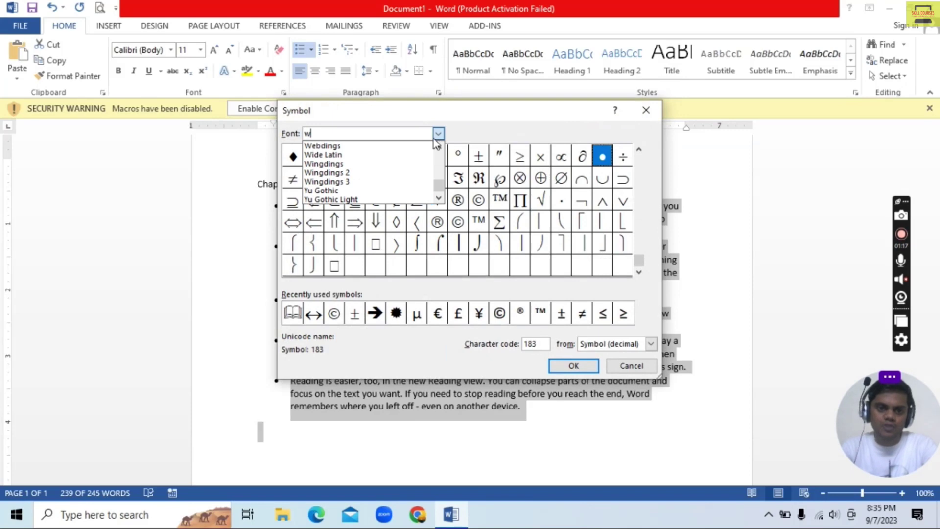
type("e")
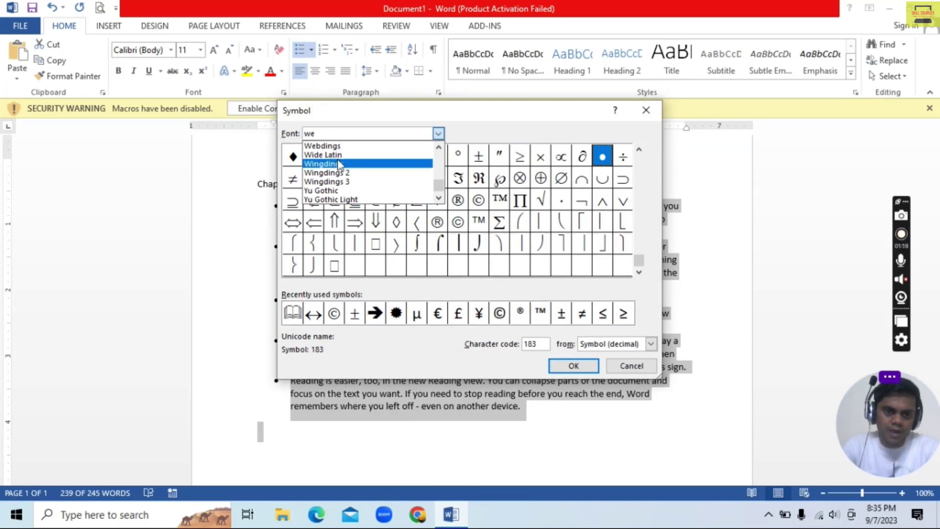
left_click(345, 147)
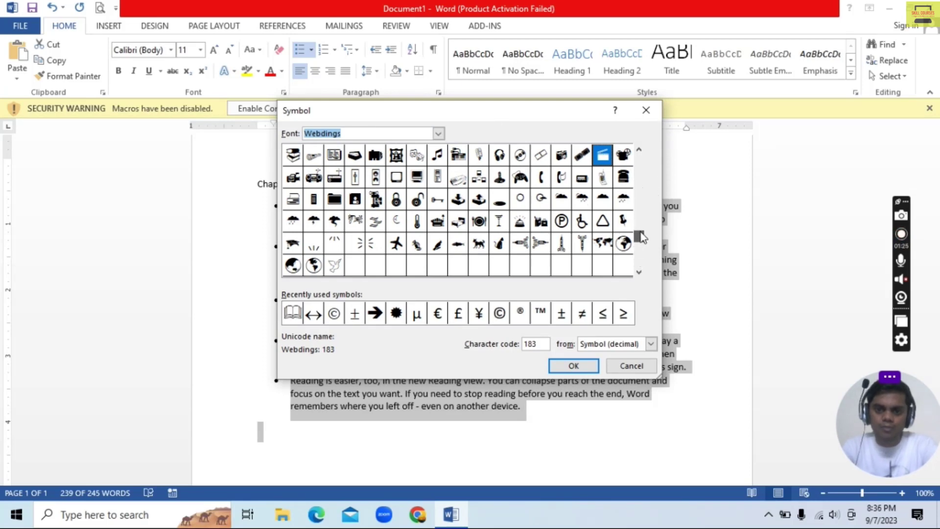
left_click_drag(639, 256, 640, 184)
left_click(631, 200)
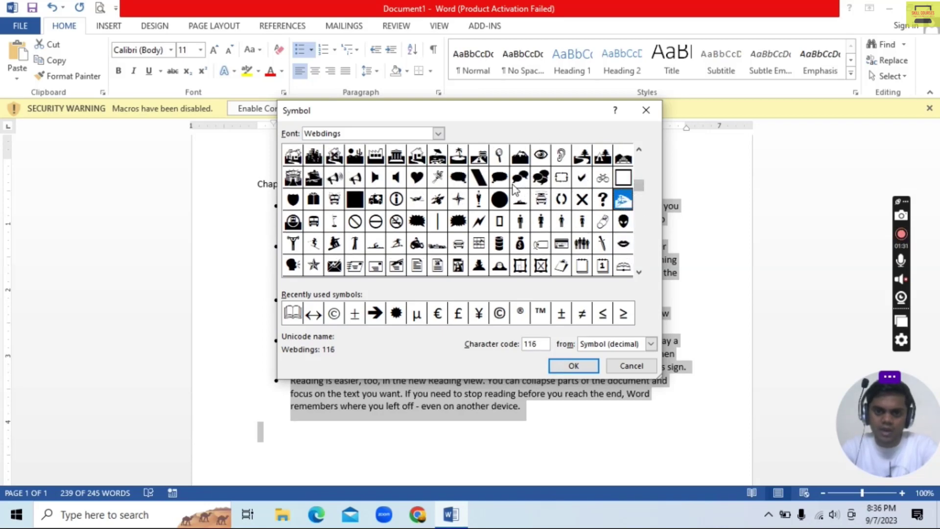
left_click(480, 181)
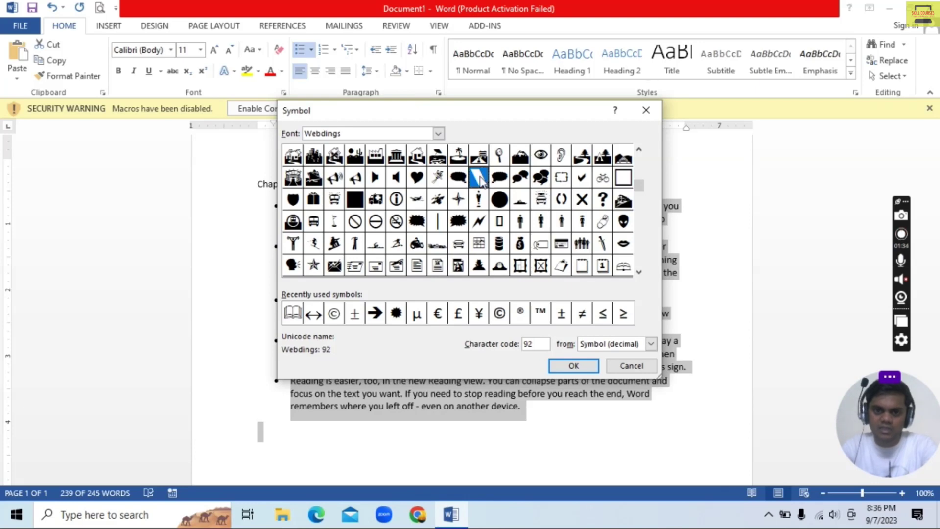
left_click(574, 366)
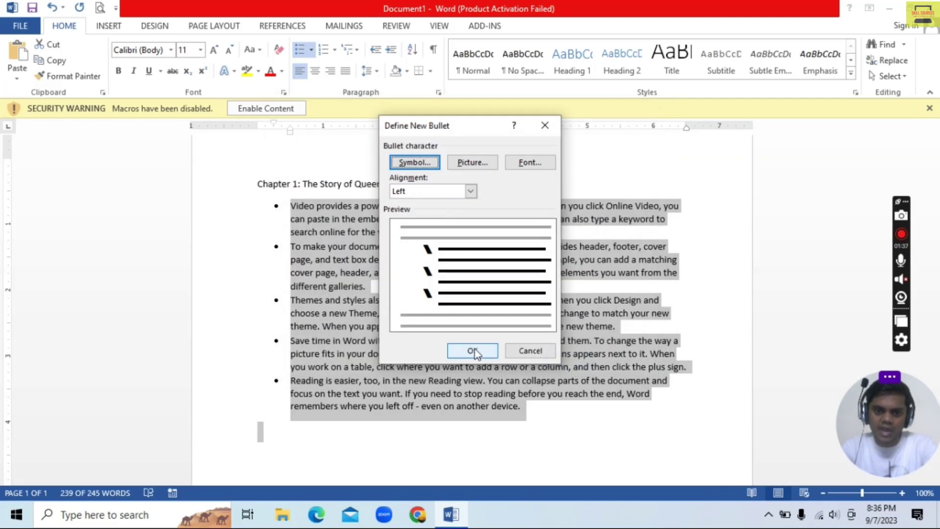
left_click(473, 351)
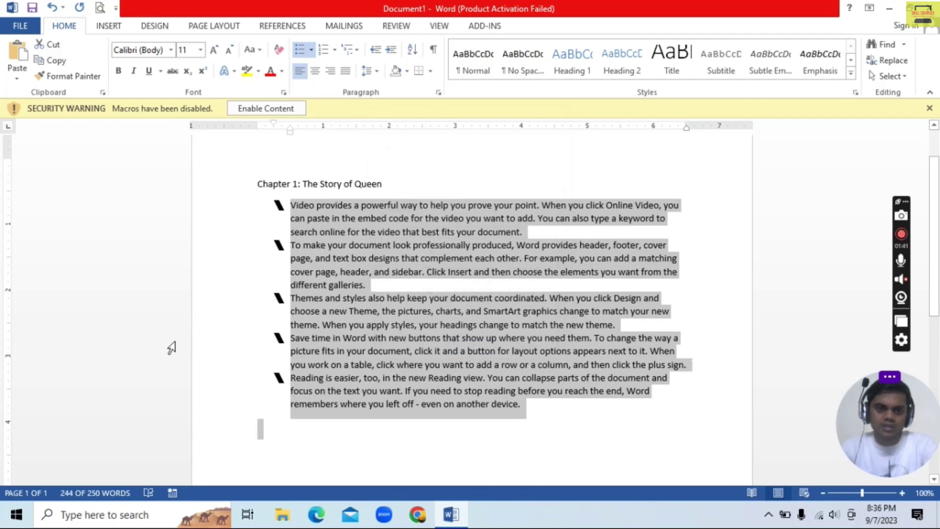
Set the list bullet to the biotechnology-5-key-trends-banner picture from file
left_click(311, 51)
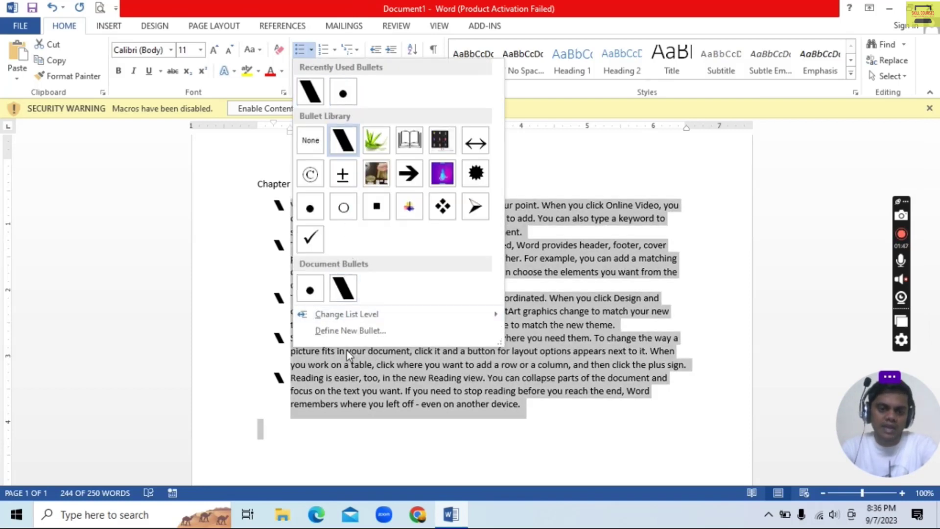
left_click(351, 332)
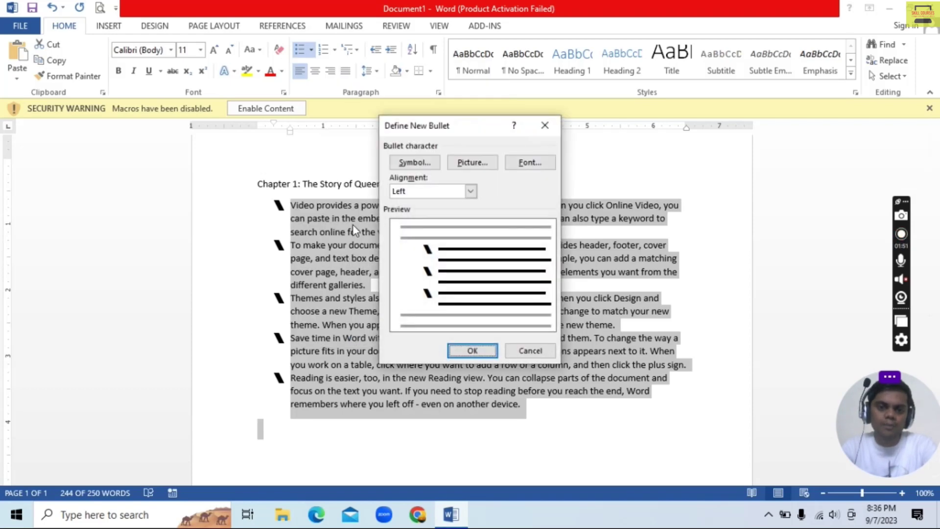
left_click(480, 166)
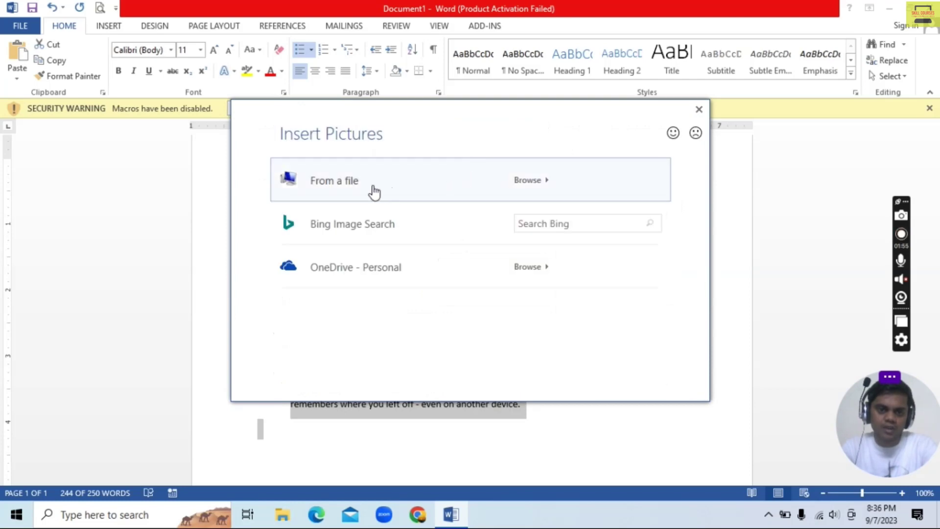
left_click(361, 189)
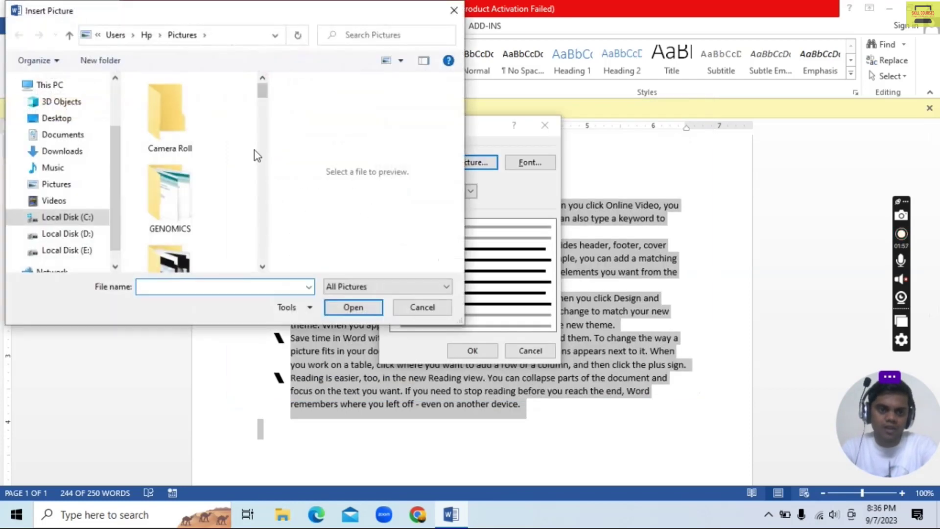
left_click_drag(263, 96, 266, 140)
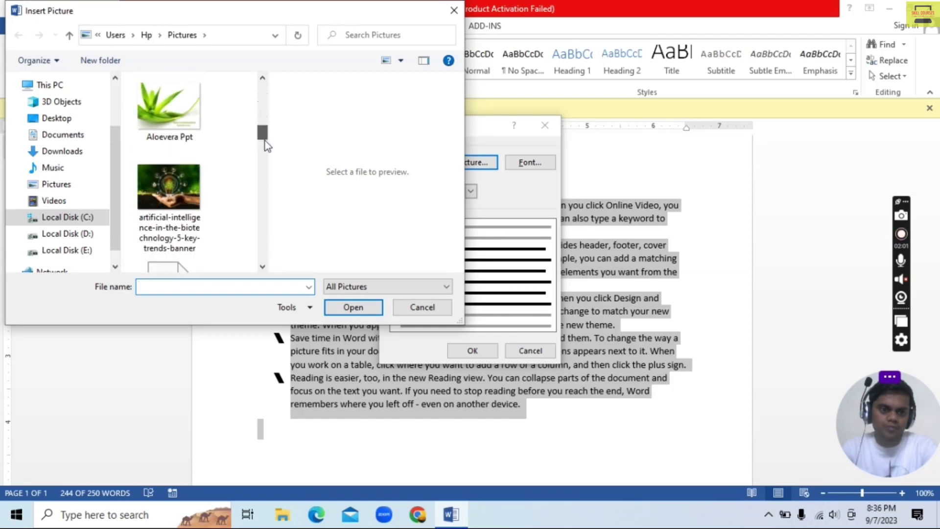
left_click(176, 162)
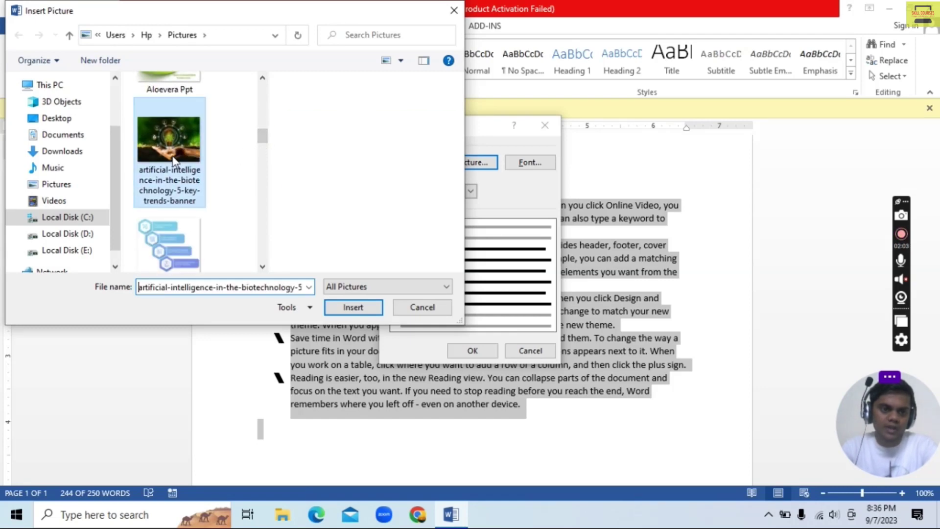
left_click(359, 308)
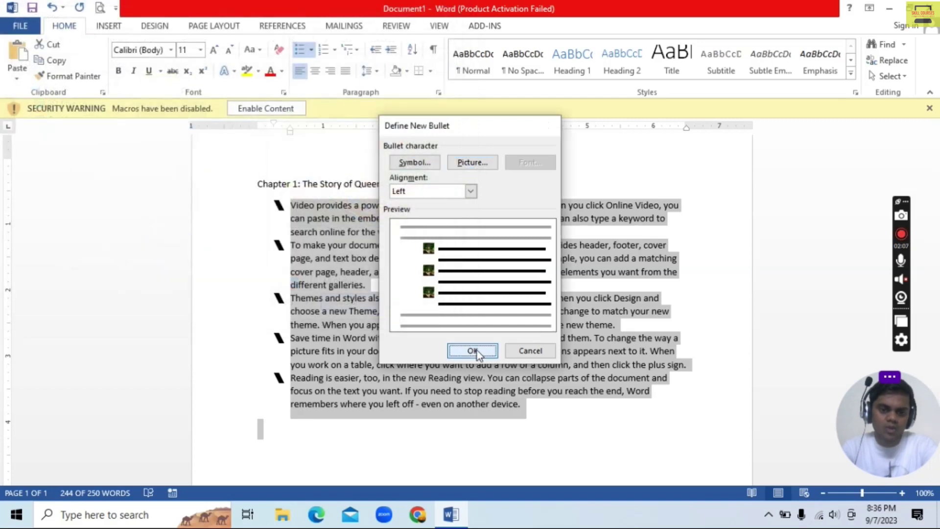
left_click(472, 351)
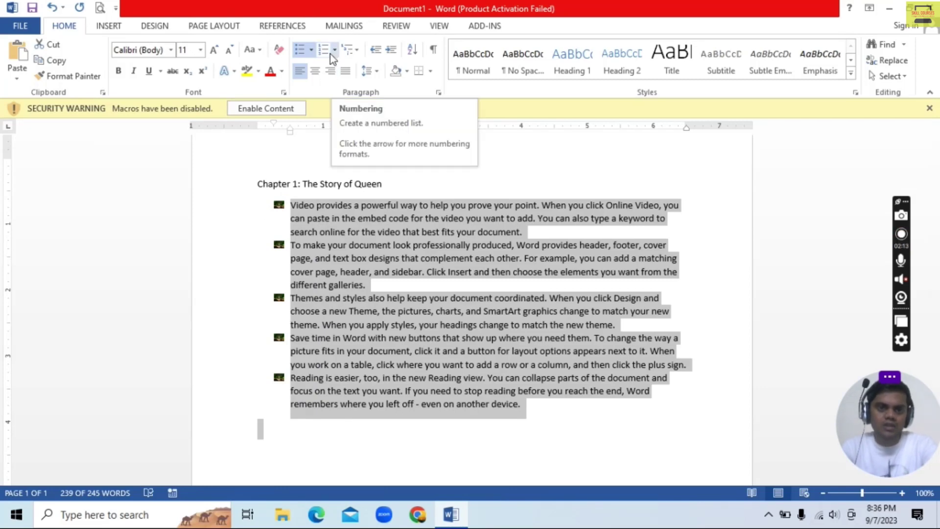
Remove the bullets, try lowercase roman numbering, then set numbering back to None
left_click(311, 51)
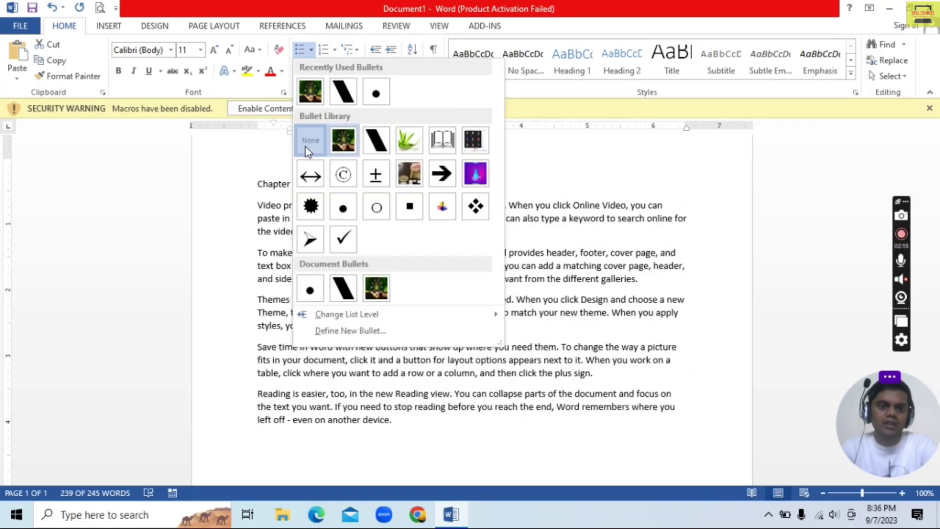
left_click(311, 140)
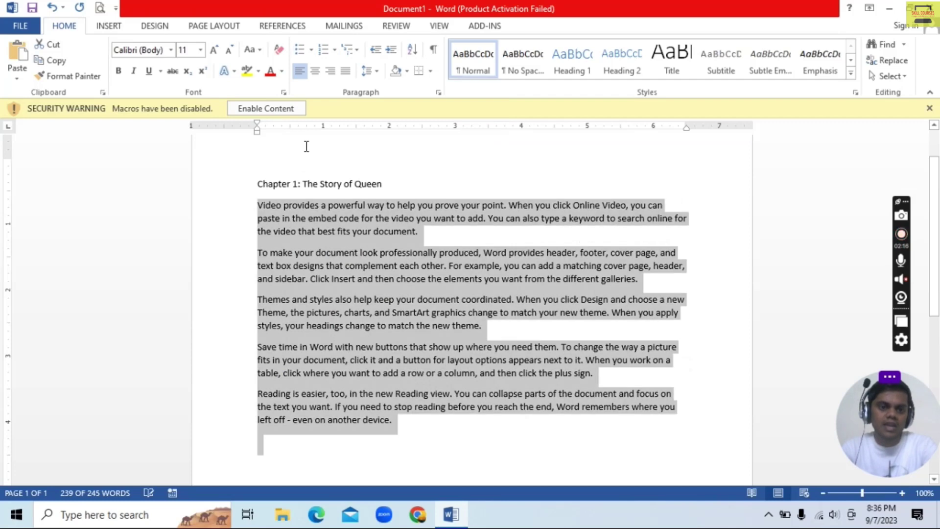
left_click(335, 50)
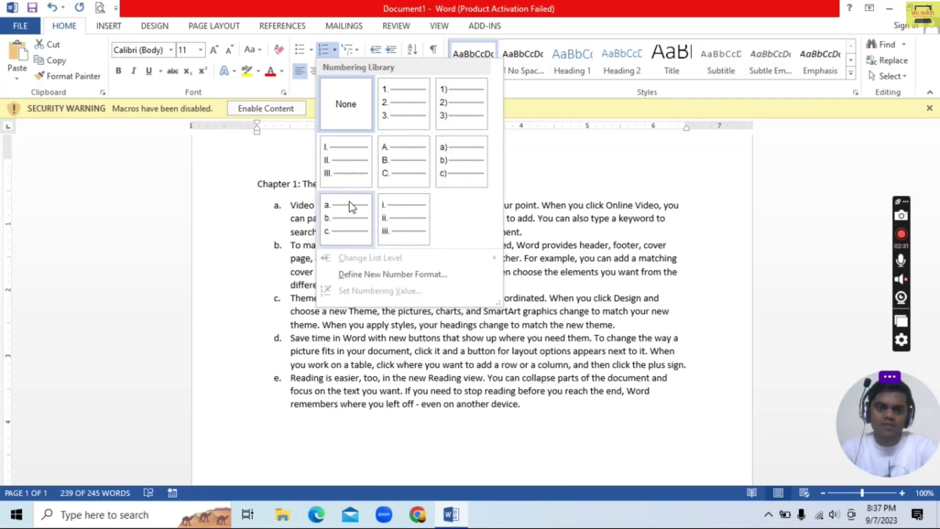
left_click(391, 221)
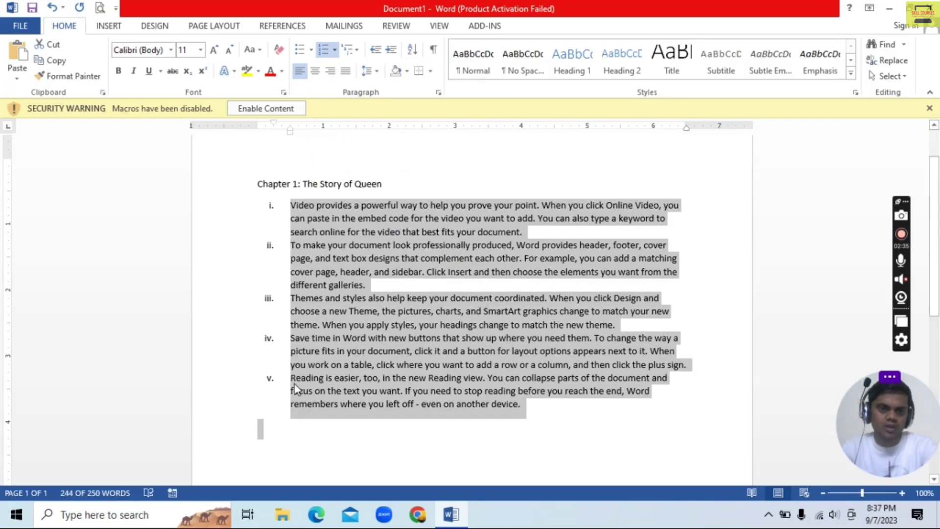
left_click(336, 50)
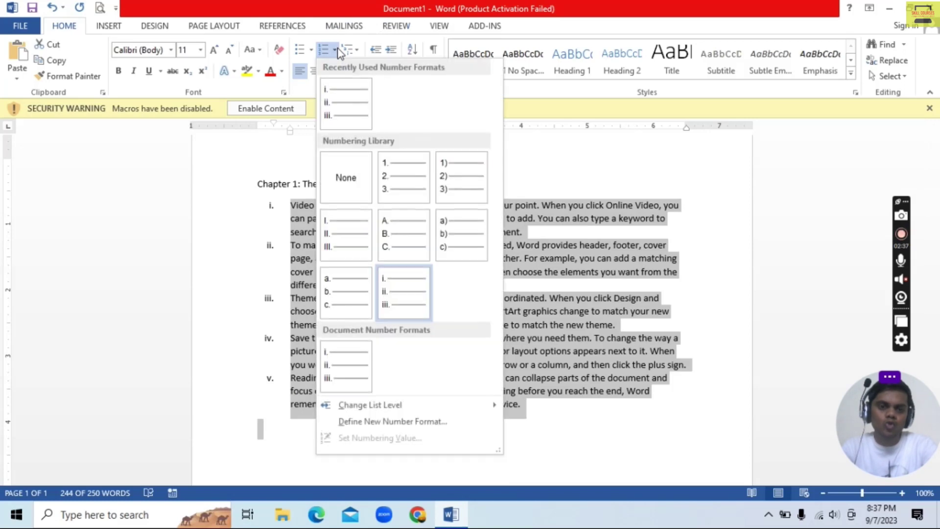
left_click(346, 177)
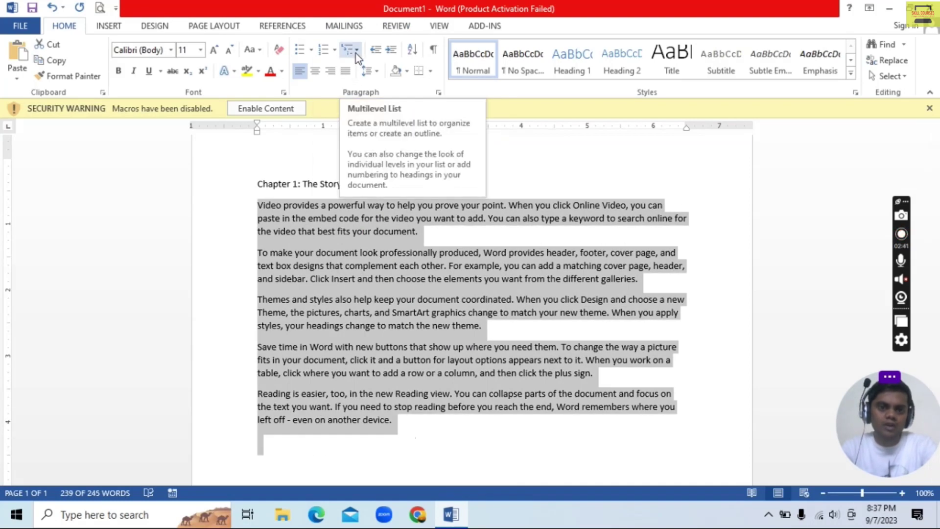
Tab-indent the first lines of the second, third and Save time paragraphs
left_click(258, 252)
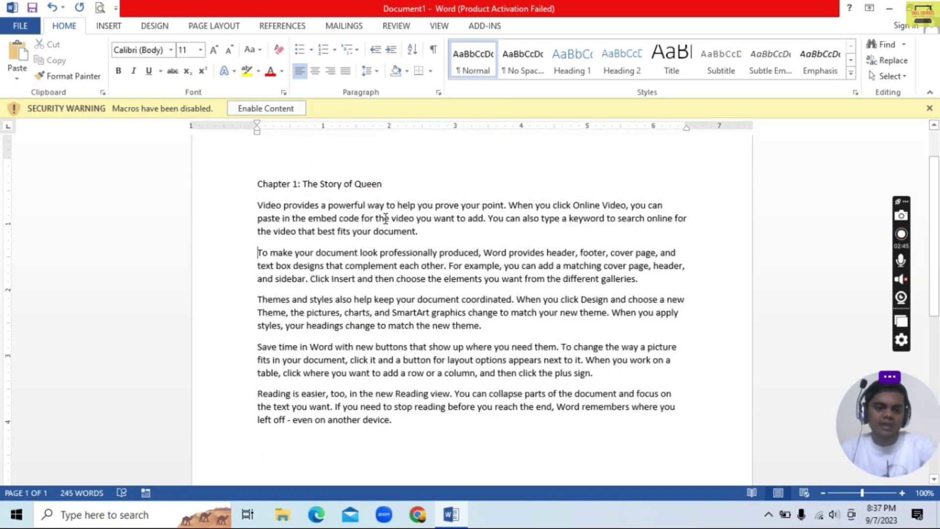
key("Tab")
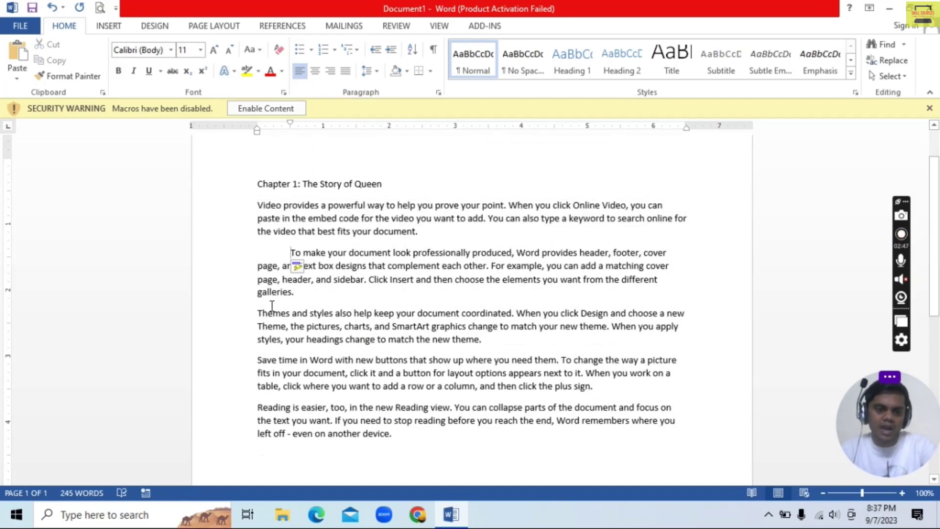
left_click(255, 316)
key("Tab")
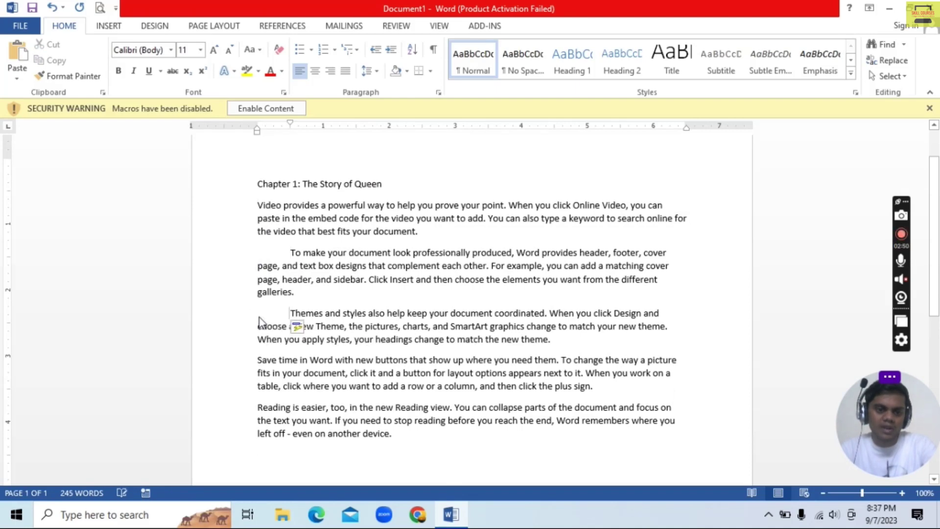
left_click(259, 361)
key("Tab")
key("Tab")
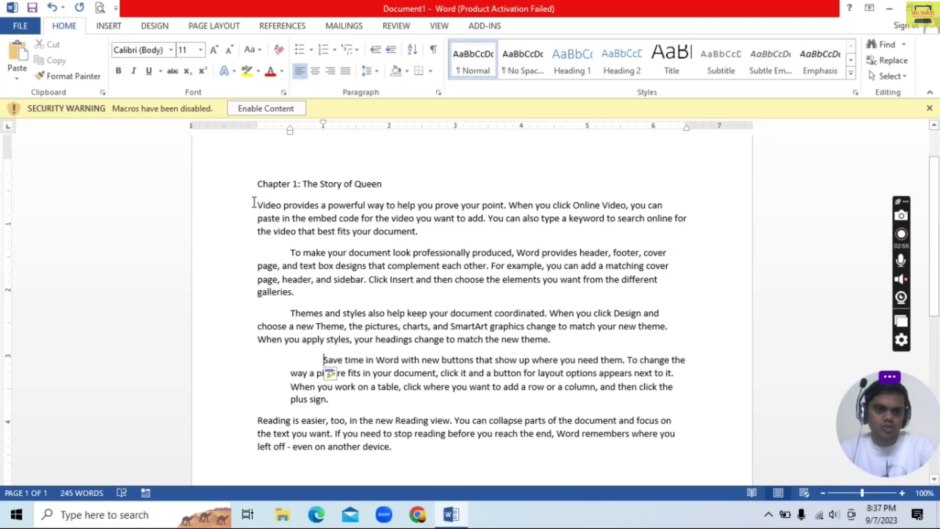
Apply the 1) a) i) multilevel list style to all body paragraphs
left_click_drag(254, 202, 440, 465)
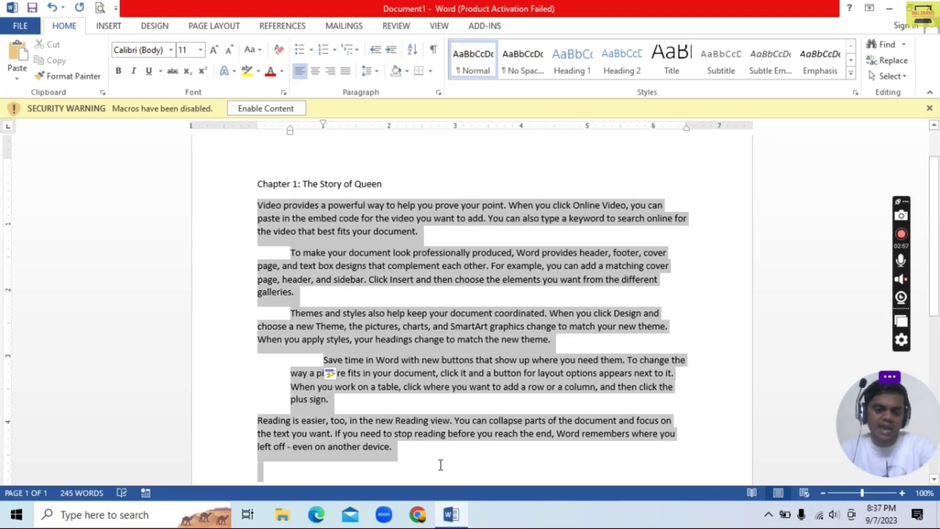
left_click(356, 50)
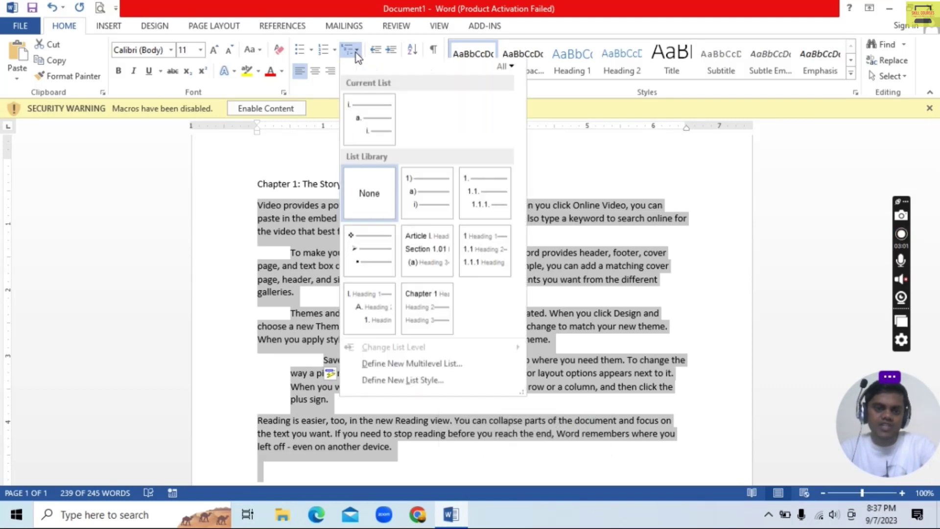
mouse_move(420, 184)
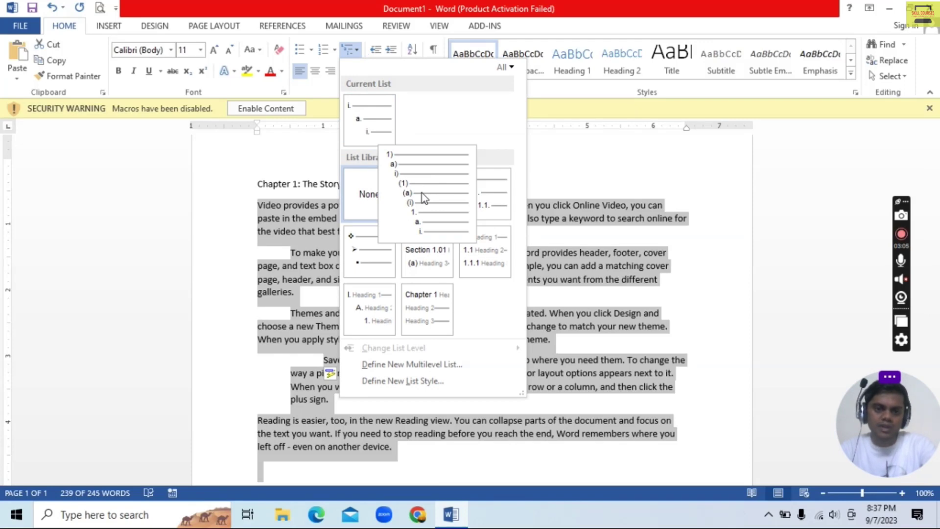
left_click(422, 193)
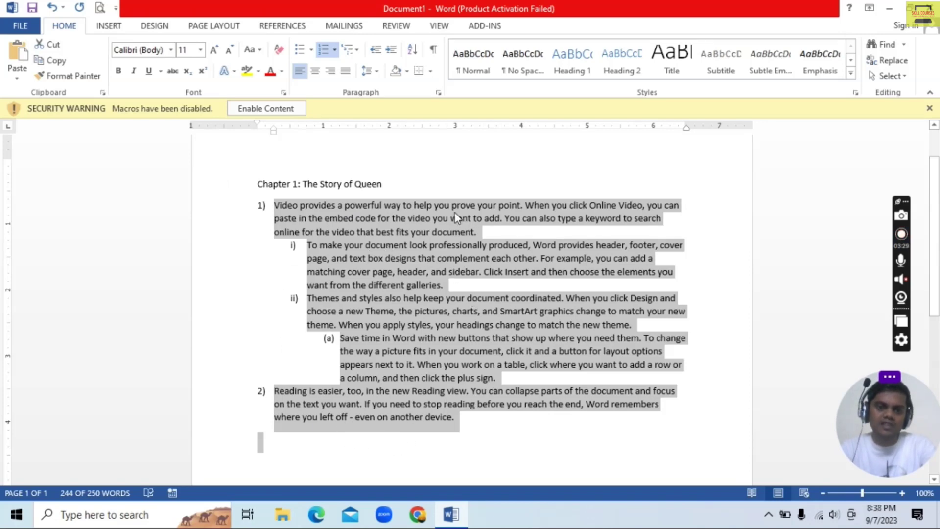
Set numbering to None and clear all formatting from the body paragraphs
left_click(337, 55)
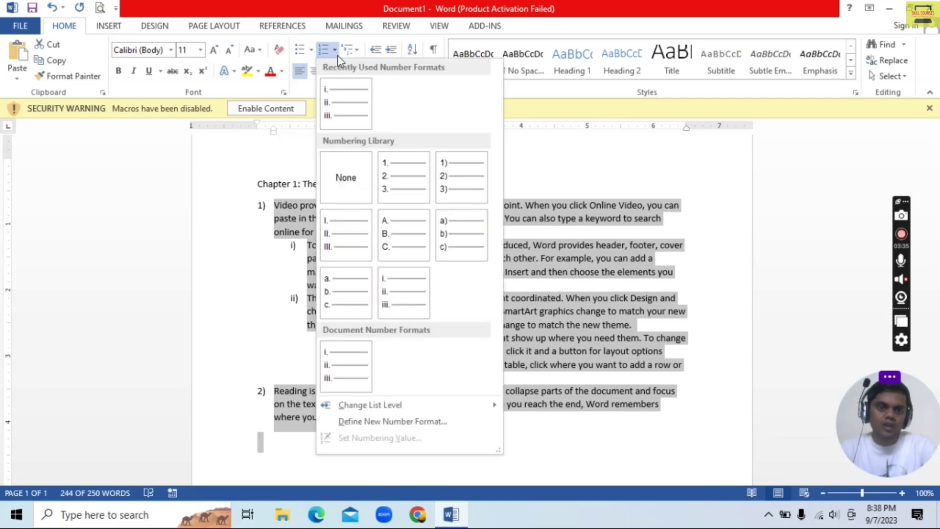
left_click(338, 195)
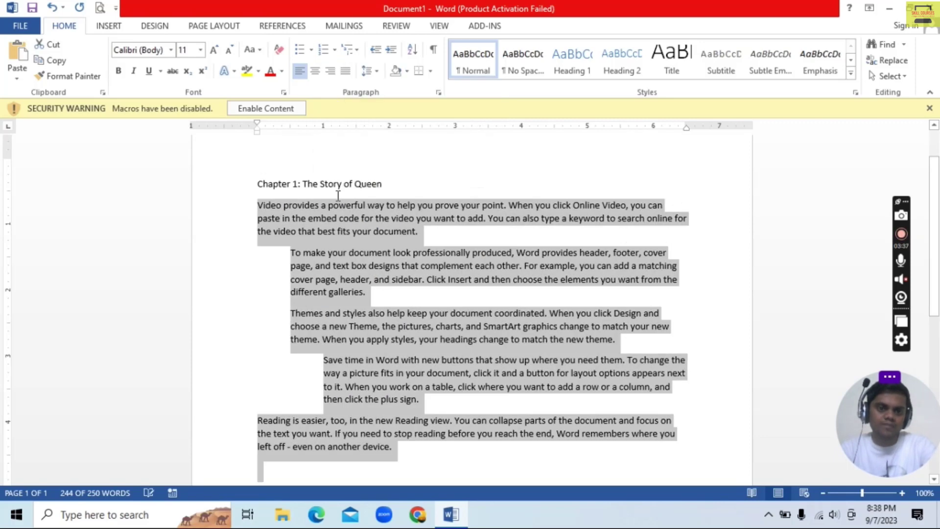
left_click(282, 54)
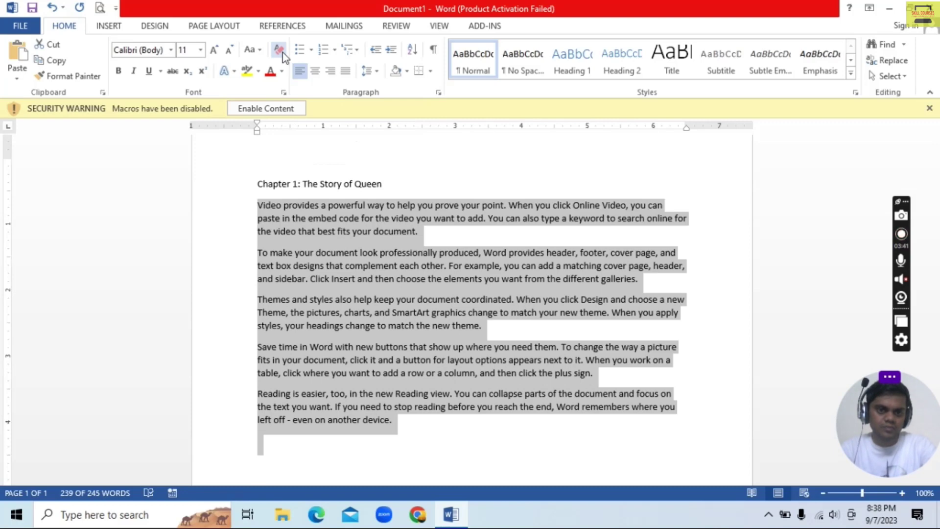
left_click(258, 253)
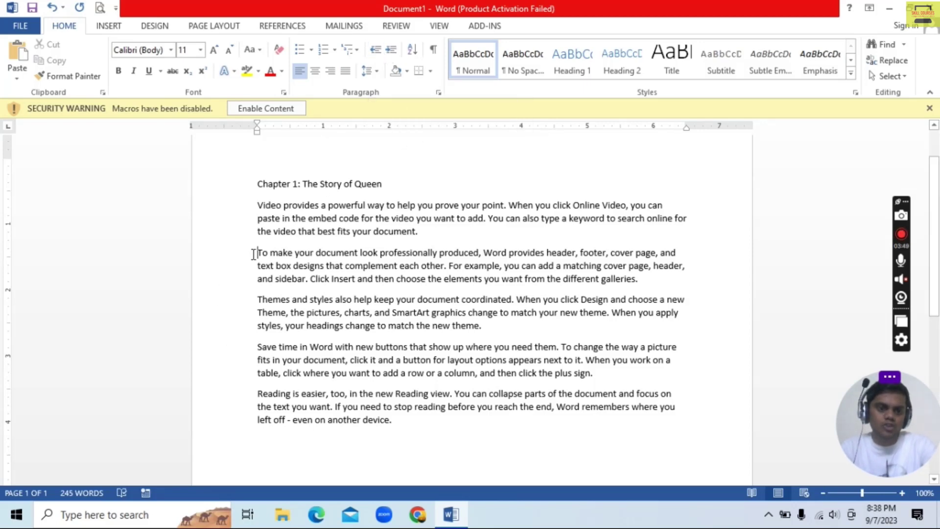
left_click_drag(256, 252, 667, 278)
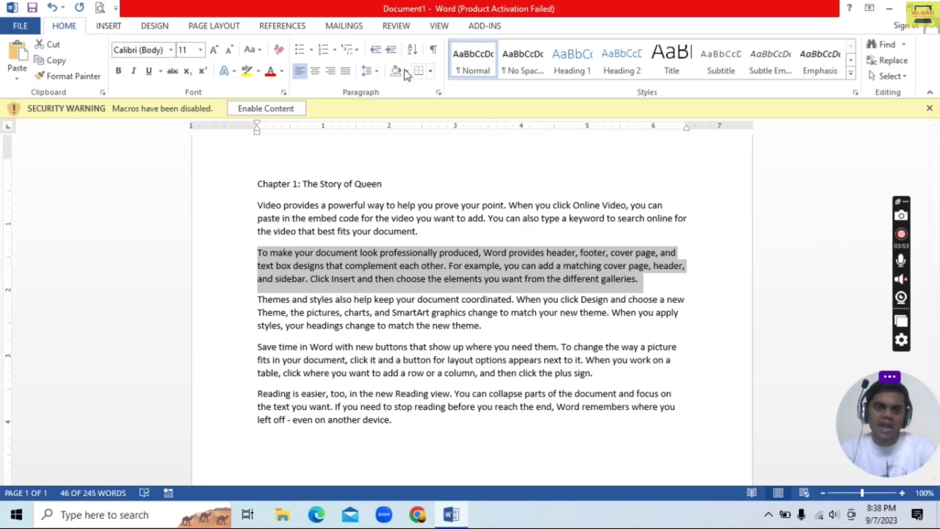
left_click(391, 50)
left_click(391, 50)
left_click(391, 50)
left_click(392, 50)
left_click(392, 51)
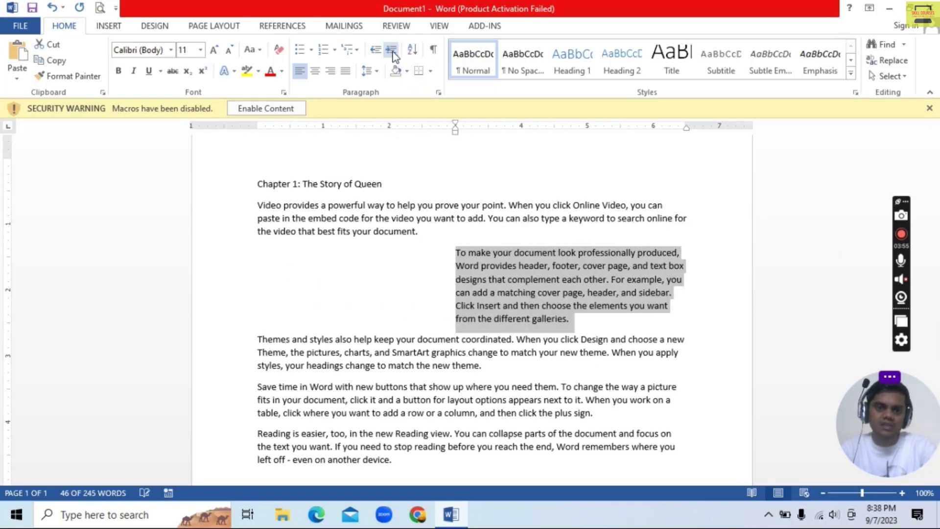
left_click(391, 50)
left_click(392, 50)
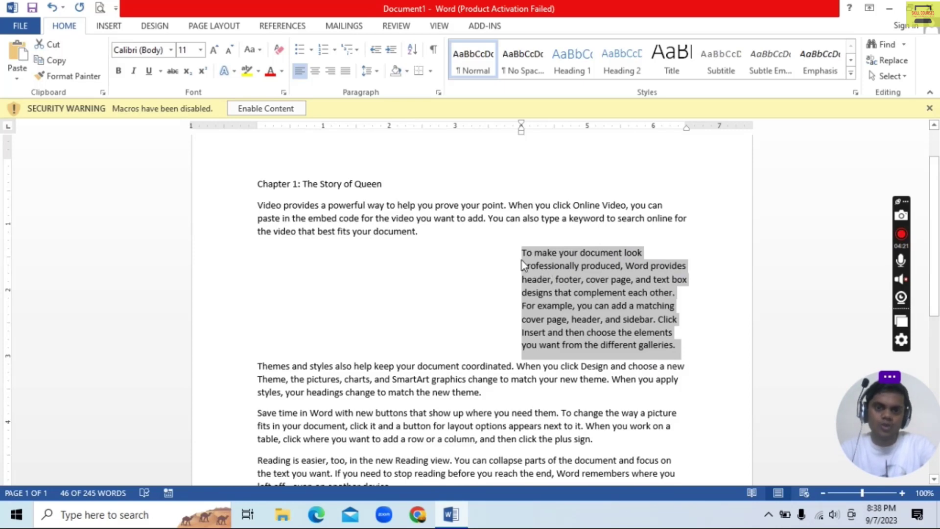
left_click(376, 50)
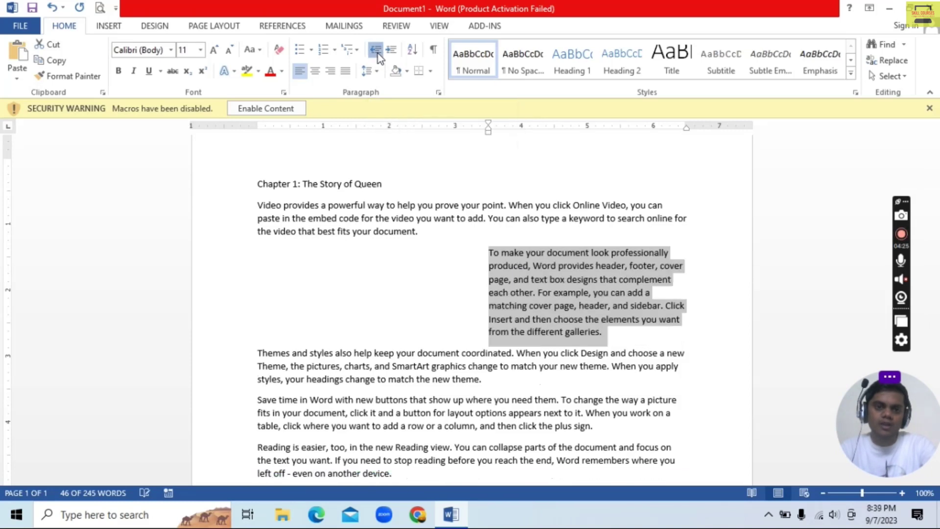
left_click(376, 50)
left_click(376, 50)
left_click(376, 50)
left_click(376, 50)
left_click(376, 49)
left_click(376, 50)
left_click(375, 50)
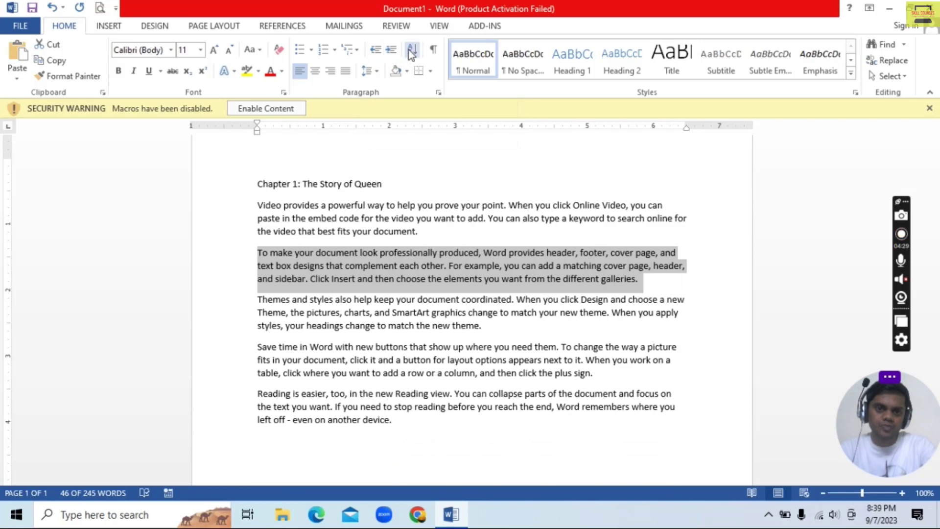
left_click(420, 55)
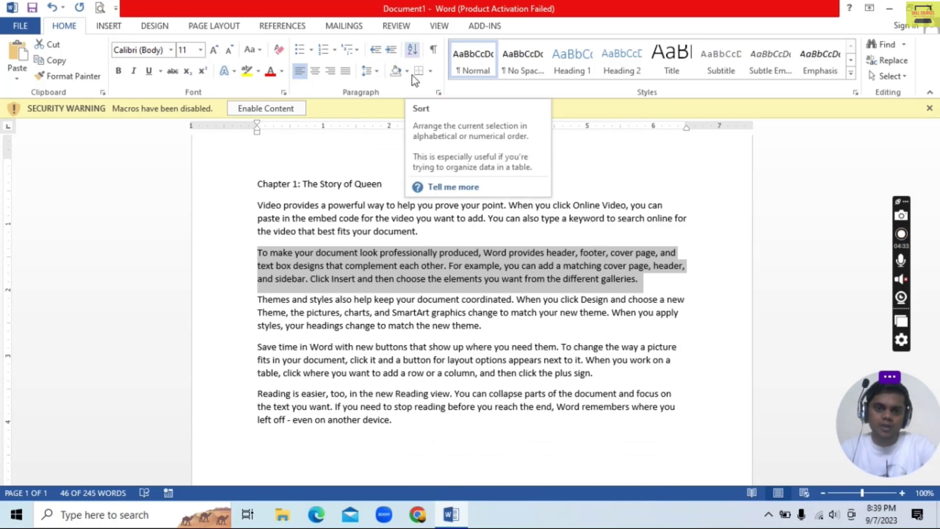
scroll(936, 223, "down", 2)
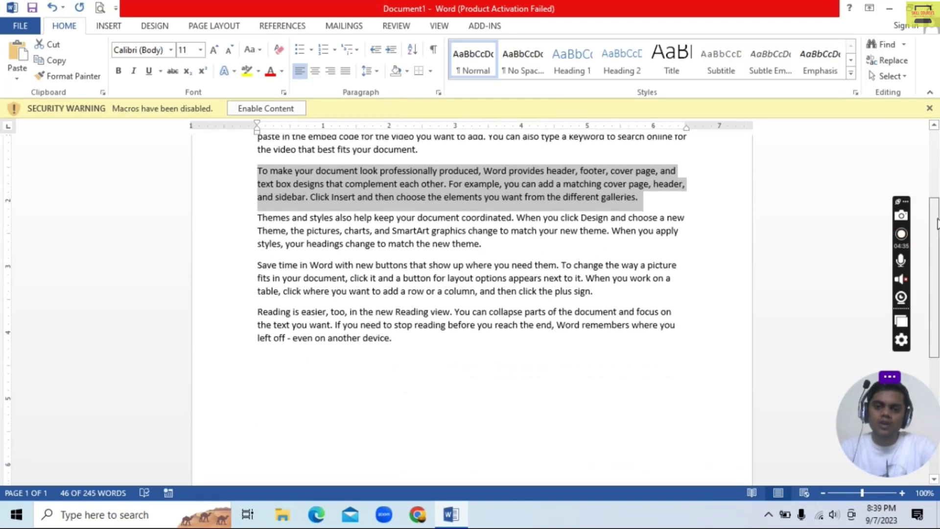
scroll(936, 223, "down", 1)
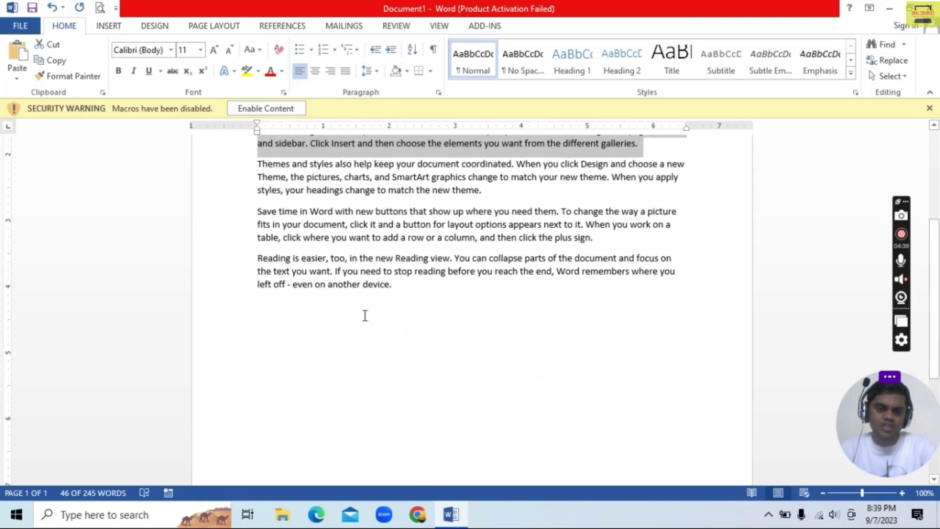
left_click(325, 317)
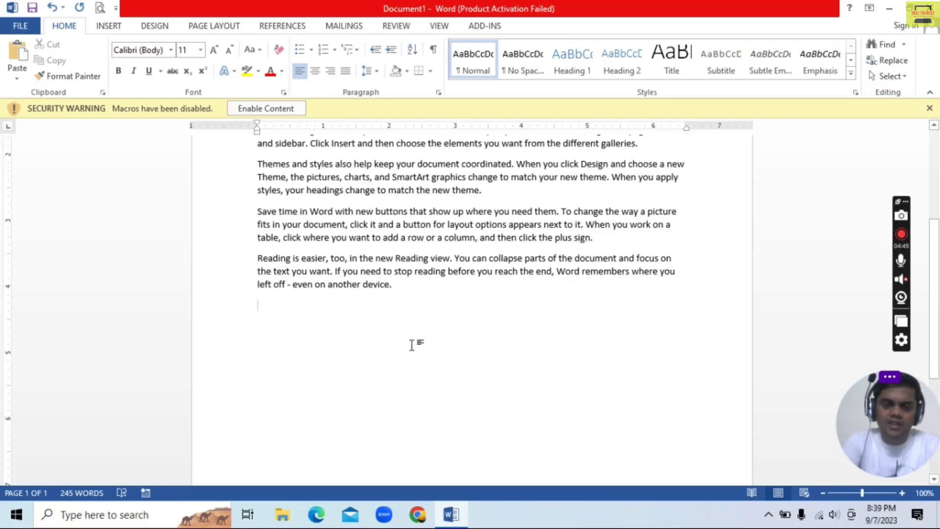
Type four first names on separate lines below the last paragraph
type("Ajay")
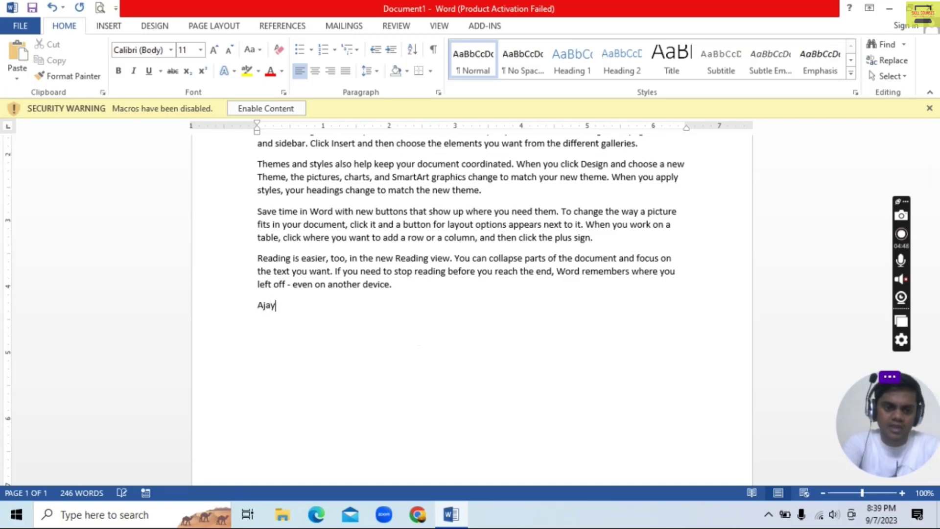
key("Return")
type("A")
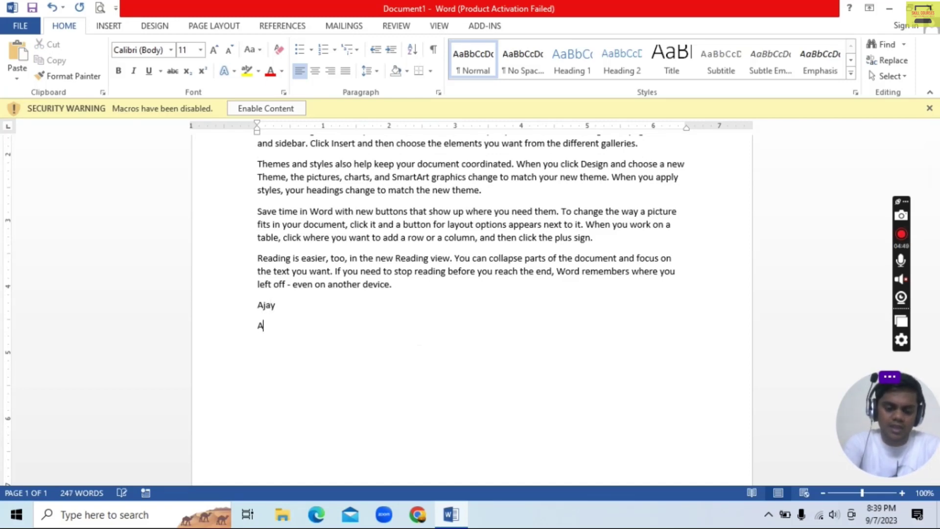
type("bhishek")
key("Return")
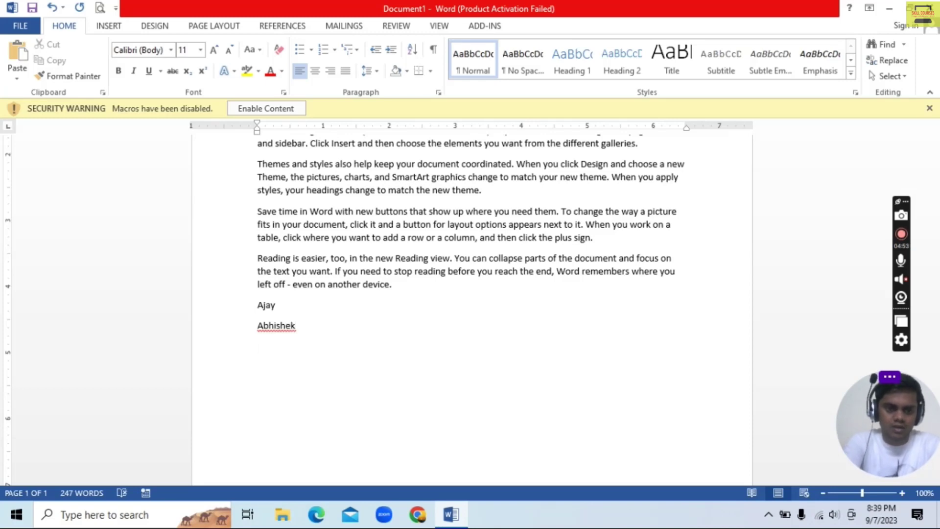
type("Kau")
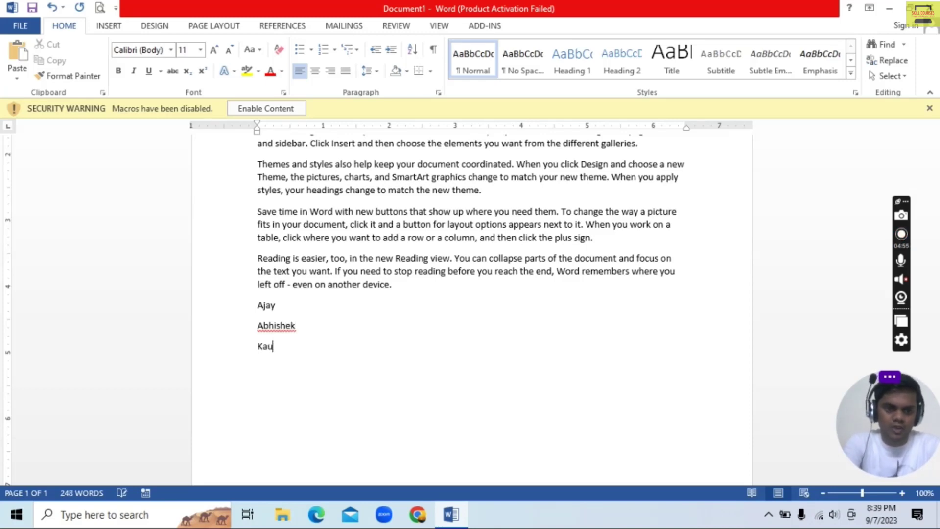
type("stubh")
key("Return")
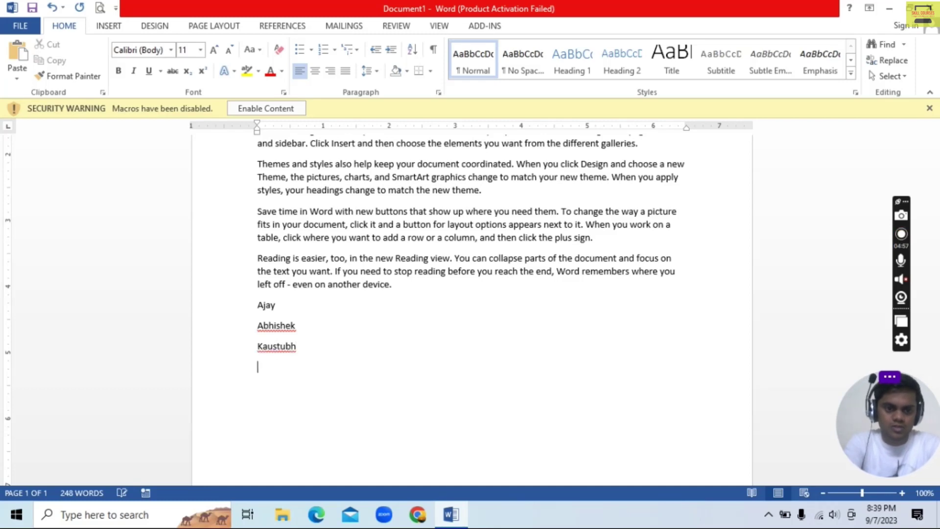
type("Eshan")
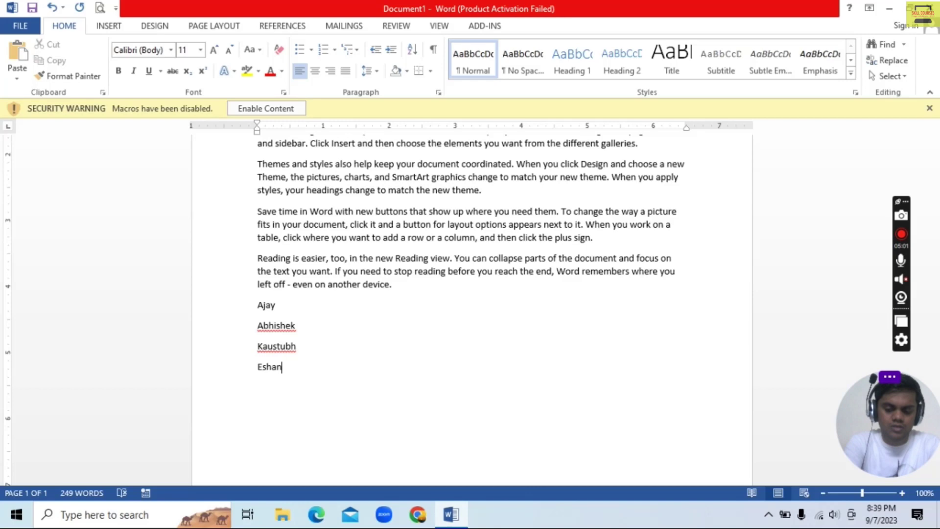
key("Return")
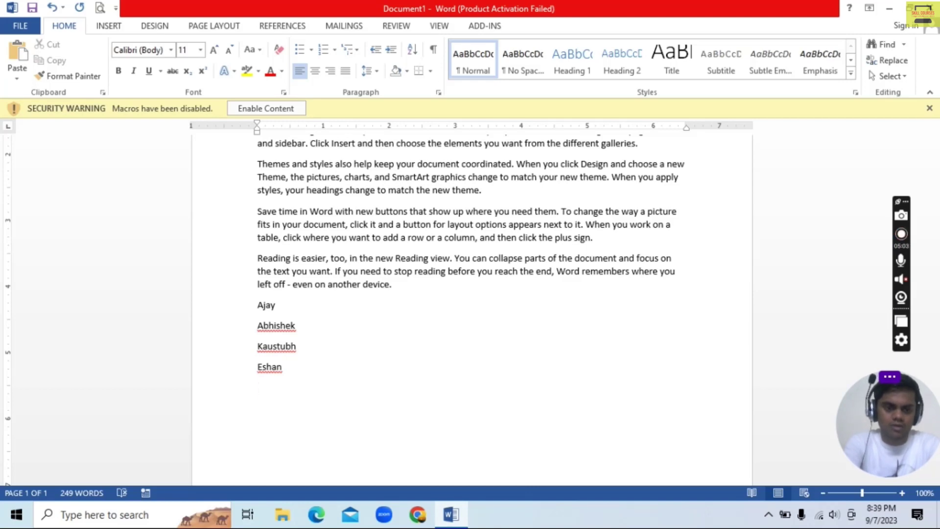
Add the remaining first names on new lines, fixing typos with Backspace
type("Ganesh")
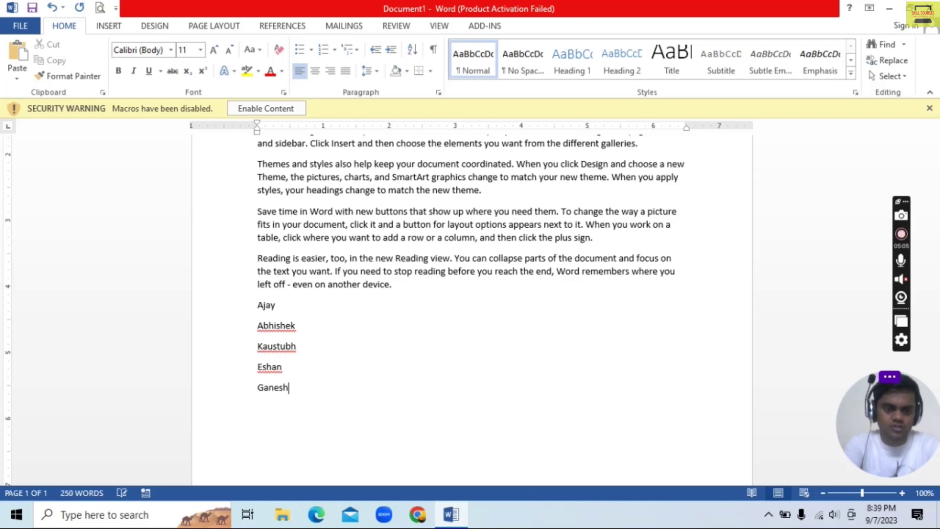
key("Return")
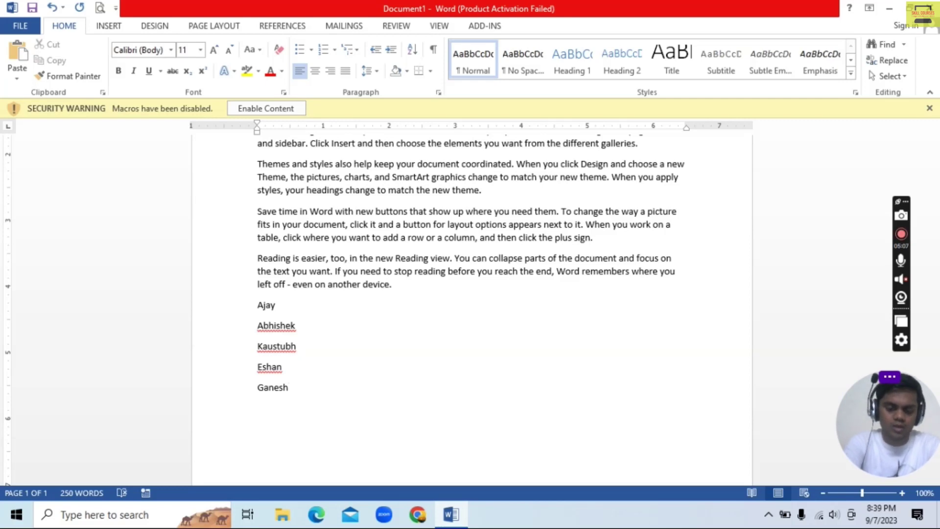
type("Mohan ")
type("Sachin")
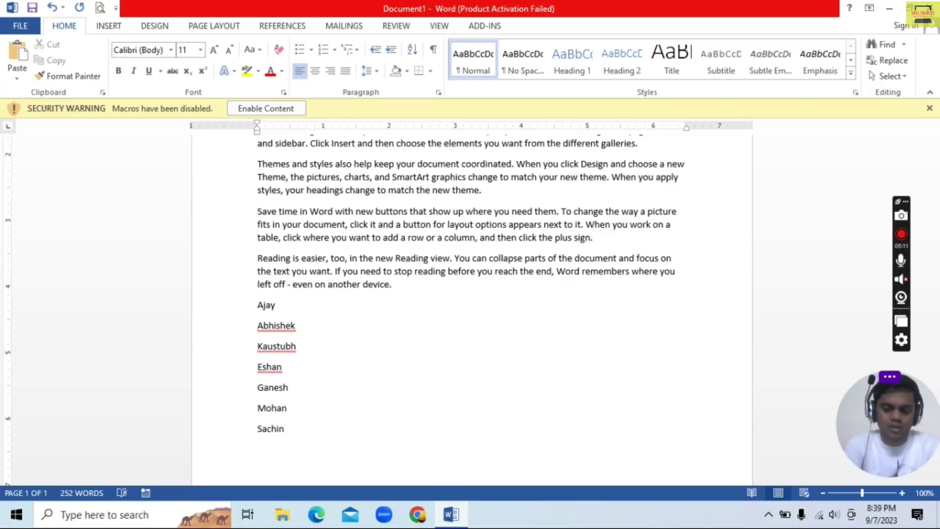
key("Return")
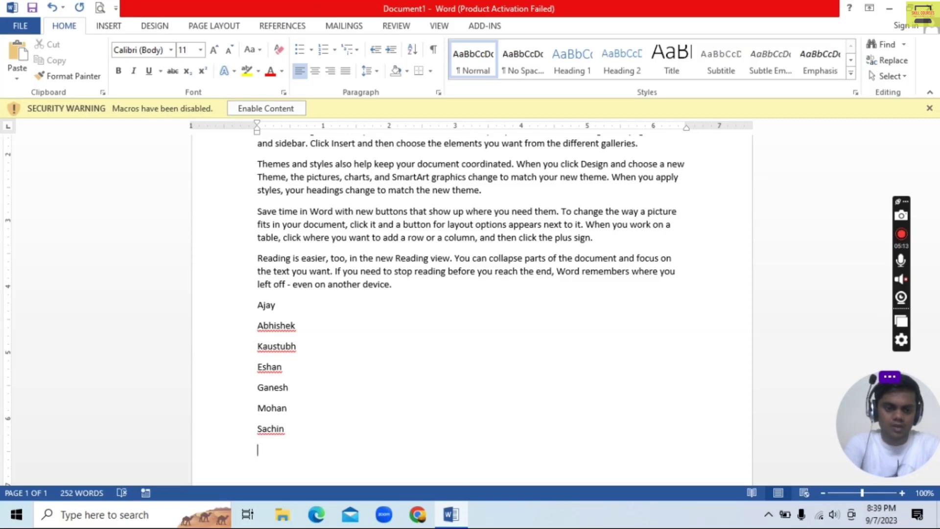
type("Vi")
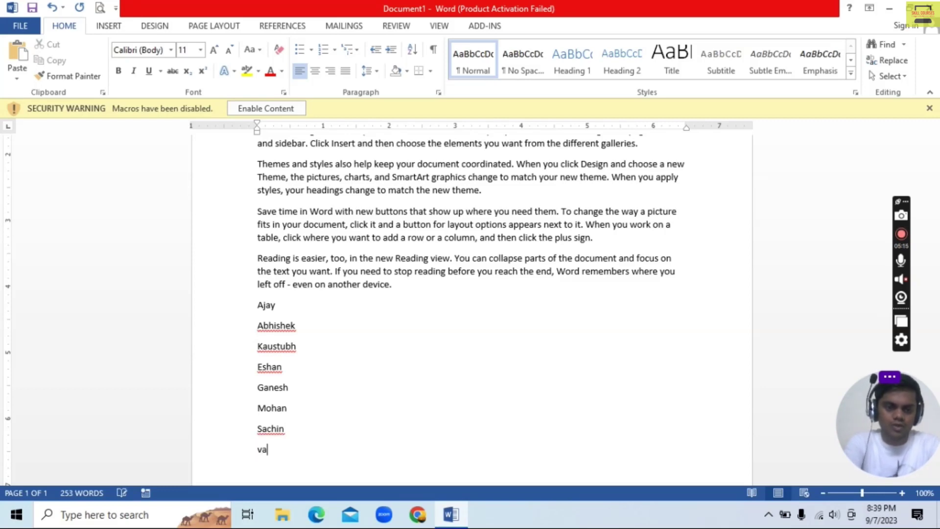
key("BackSpace")
key("BackSpace")
type("VAIBH")
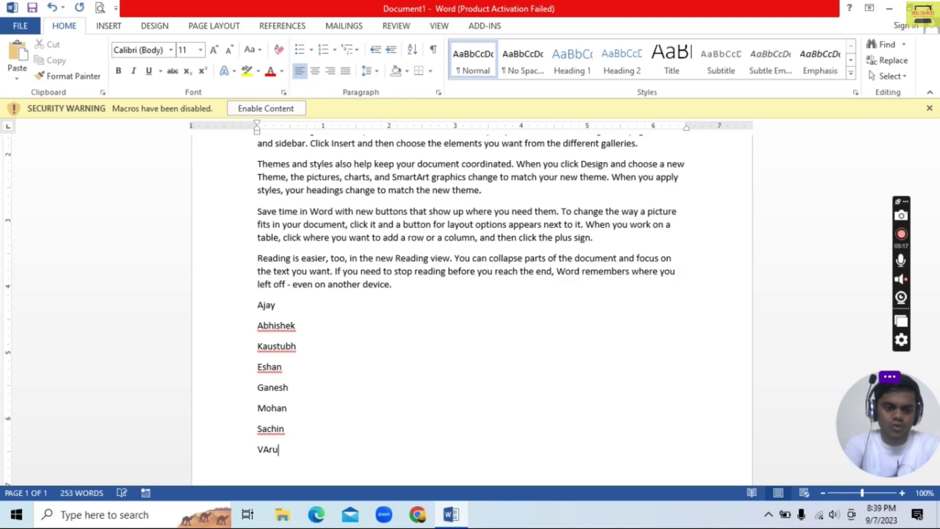
key("BackSpace")
key("BackSpace")
key("BackSpace")
key("BackSpace")
type("arun")
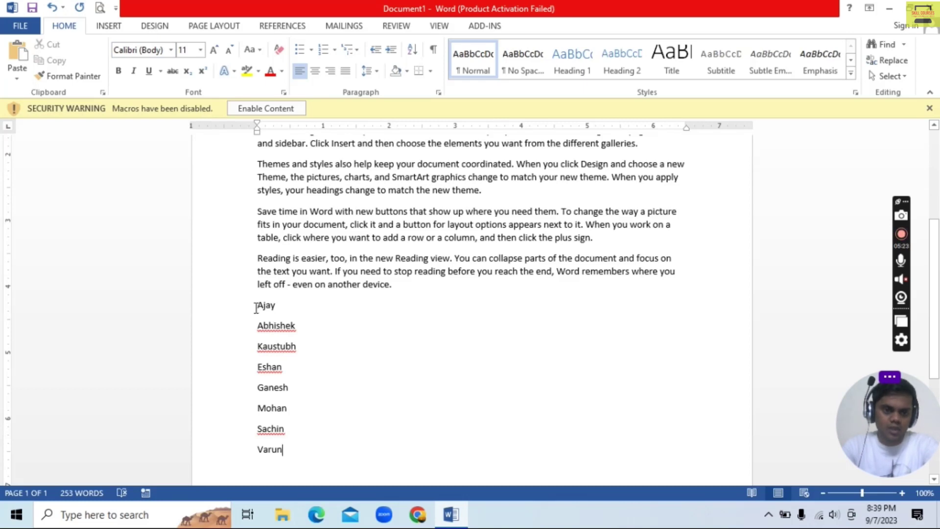
Sort the selected eight names in descending order
left_click_drag(256, 307, 304, 449)
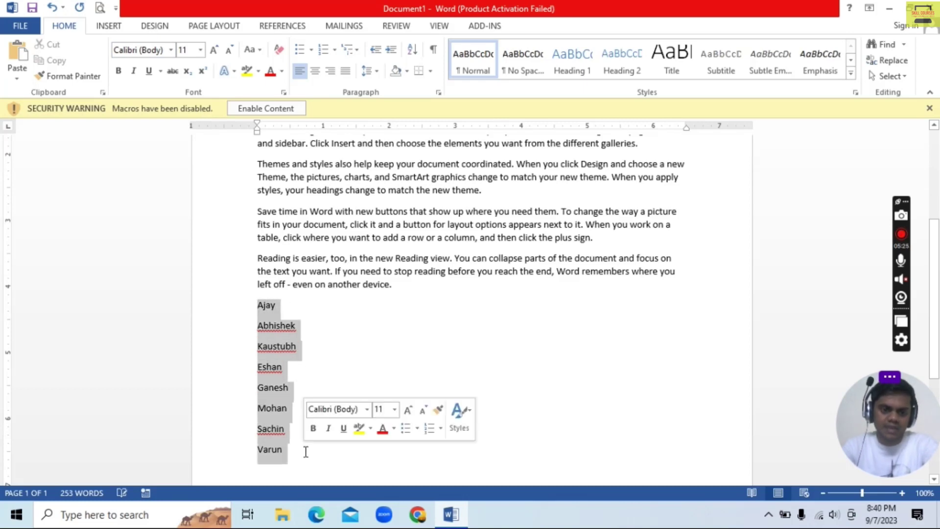
left_click(413, 51)
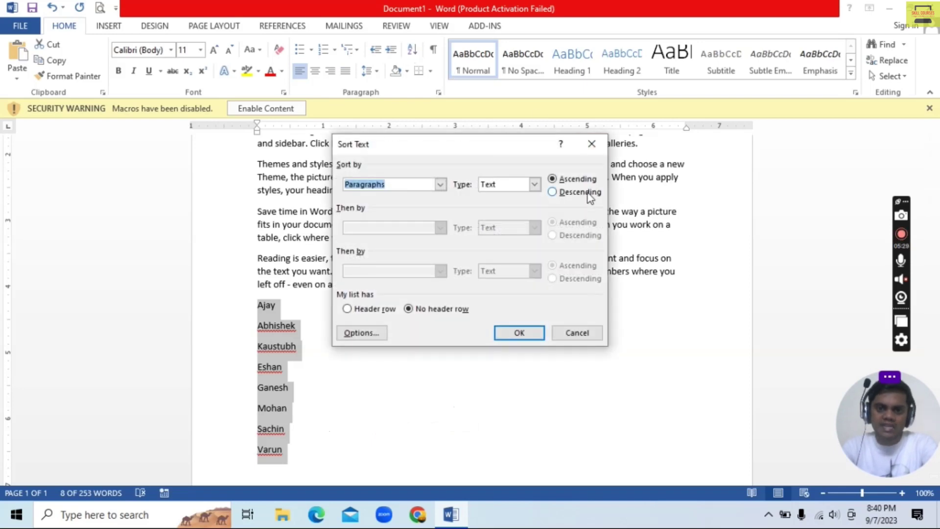
left_click(589, 197)
left_click(510, 333)
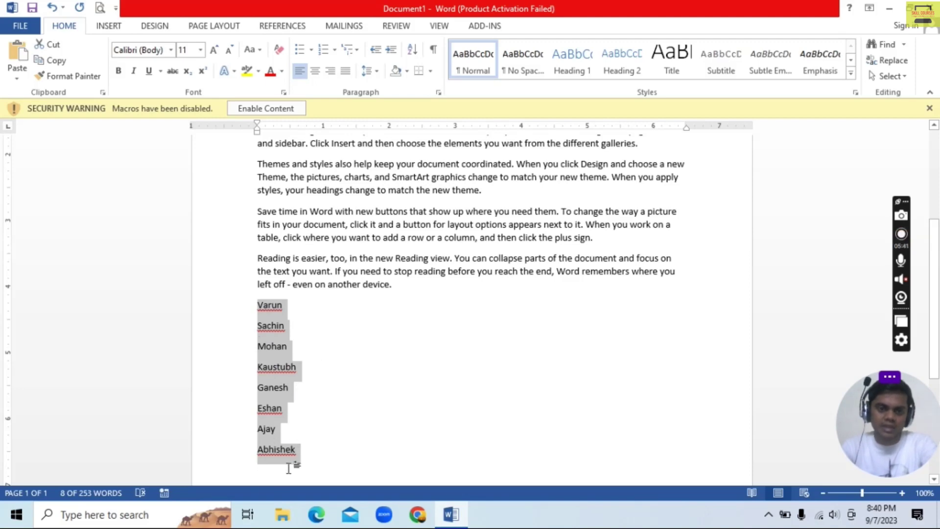
Re-sort the names ascending so Abhishek comes first and Varun last
left_click(412, 53)
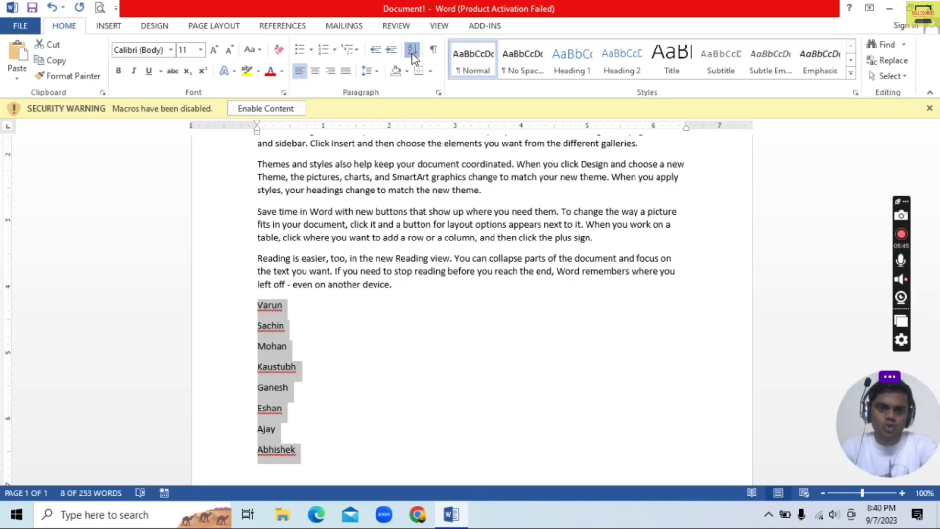
left_click(552, 178)
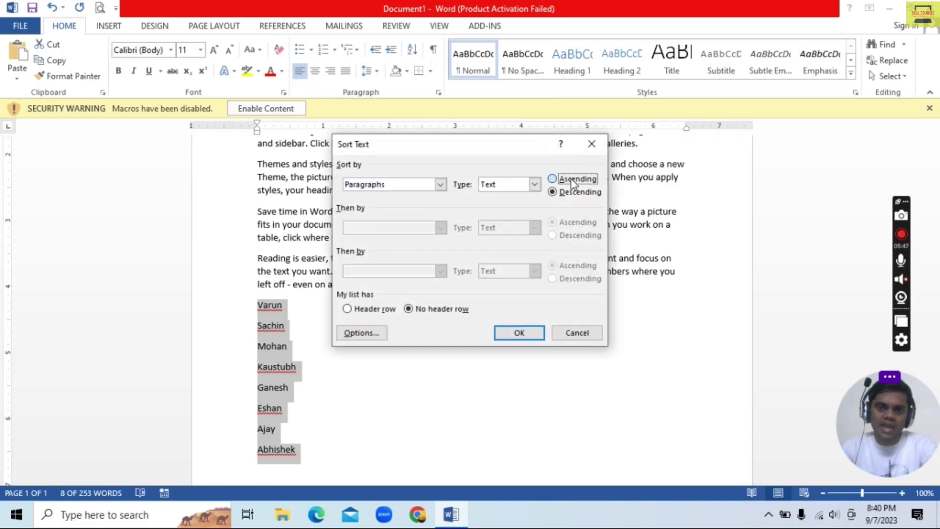
left_click(519, 334)
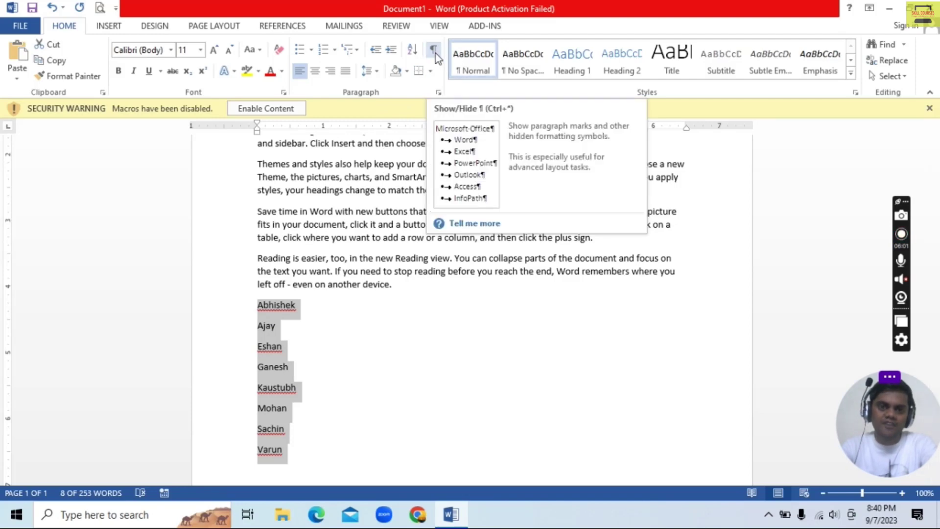
left_click(330, 258)
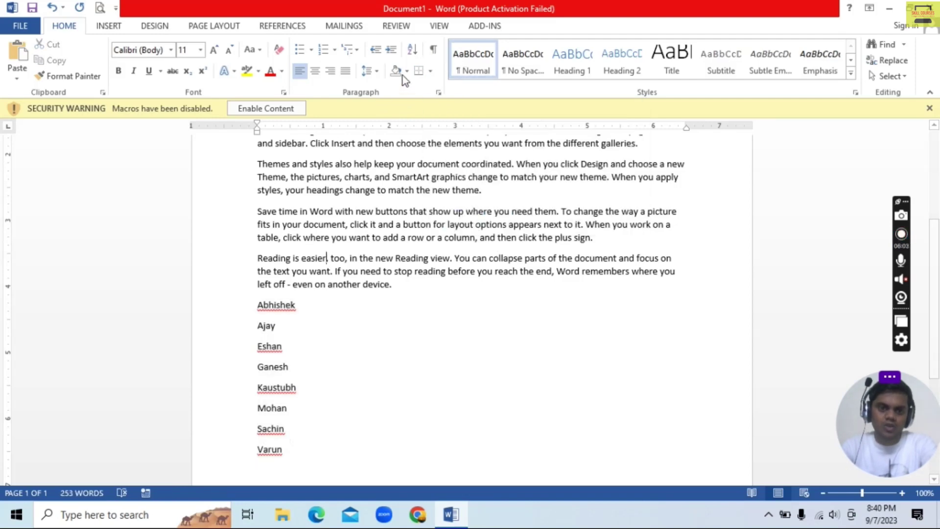
scroll(930, 156, "up", 5)
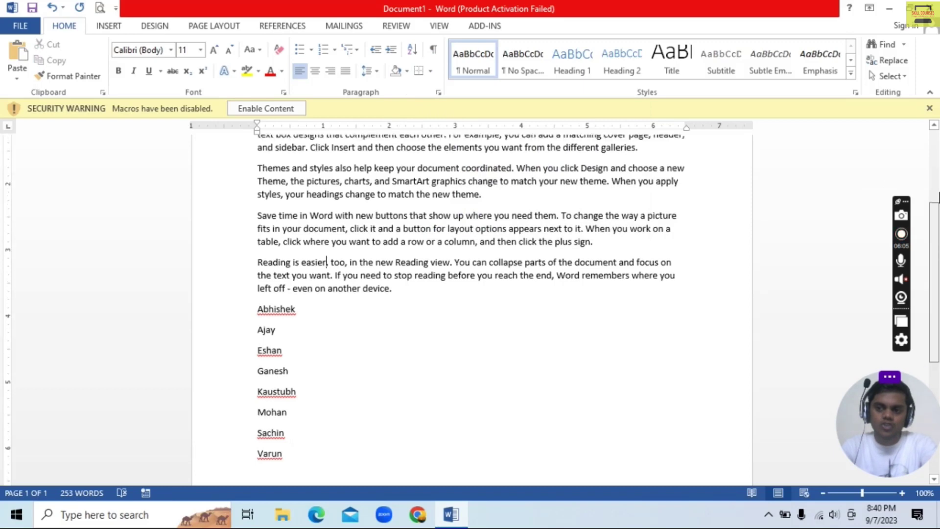
left_click(432, 49)
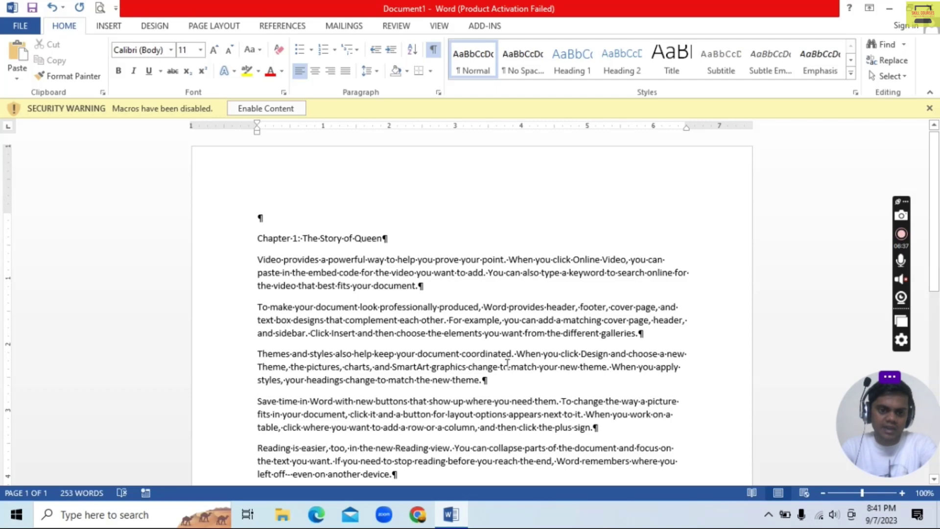
scroll(934, 245, "down", 2)
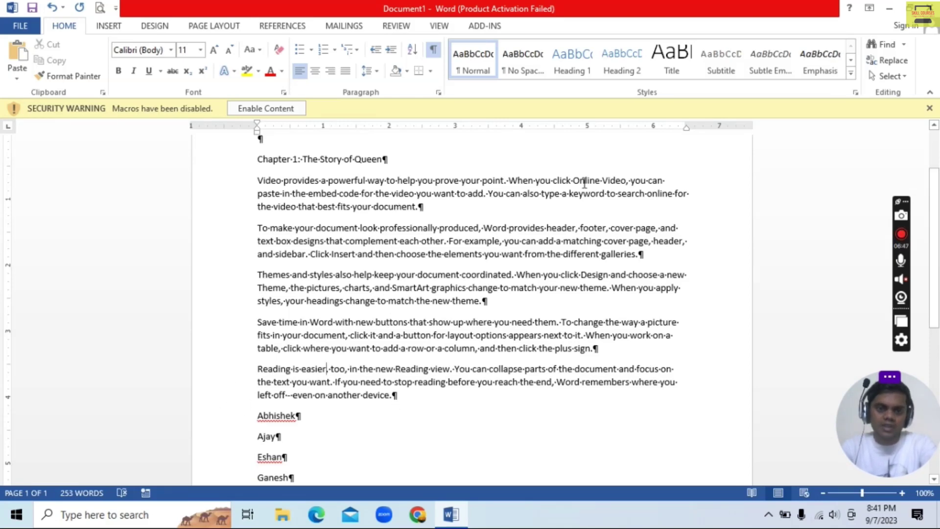
scroll(935, 236, "up", 3)
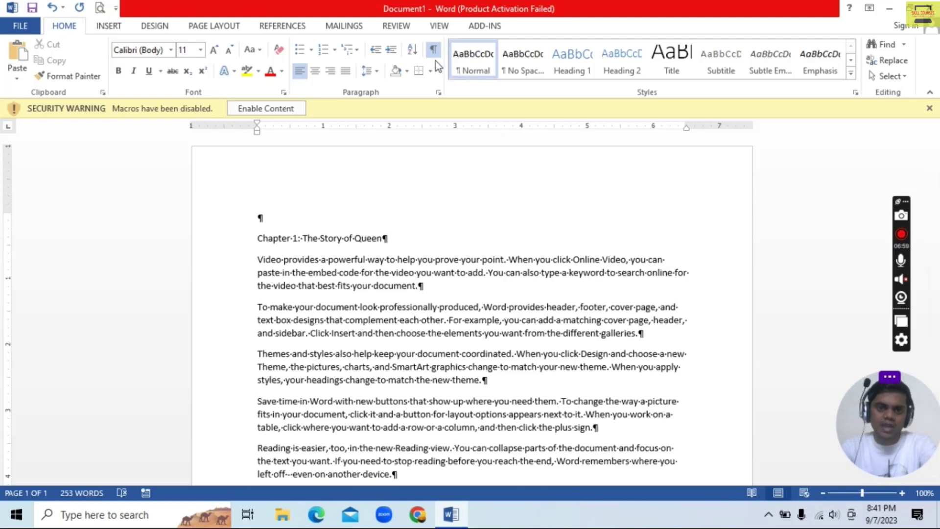
left_click(255, 262)
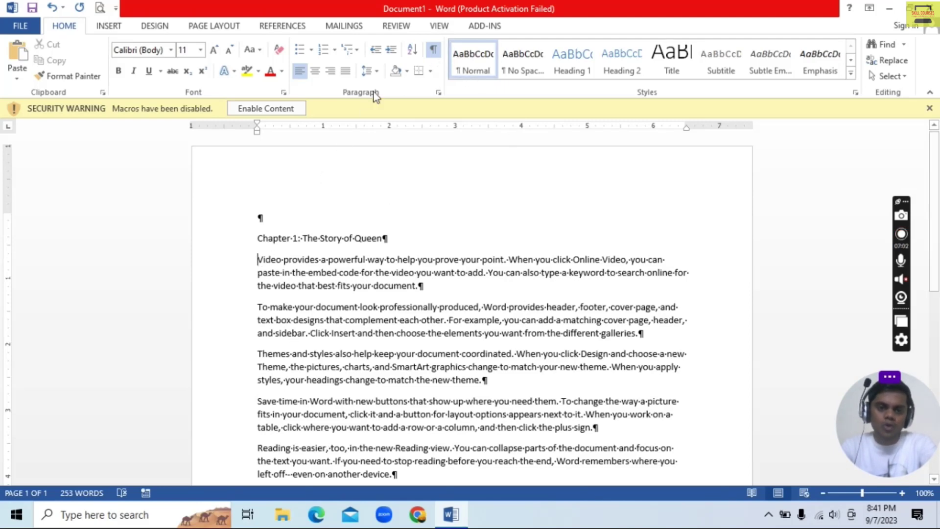
left_click(433, 51)
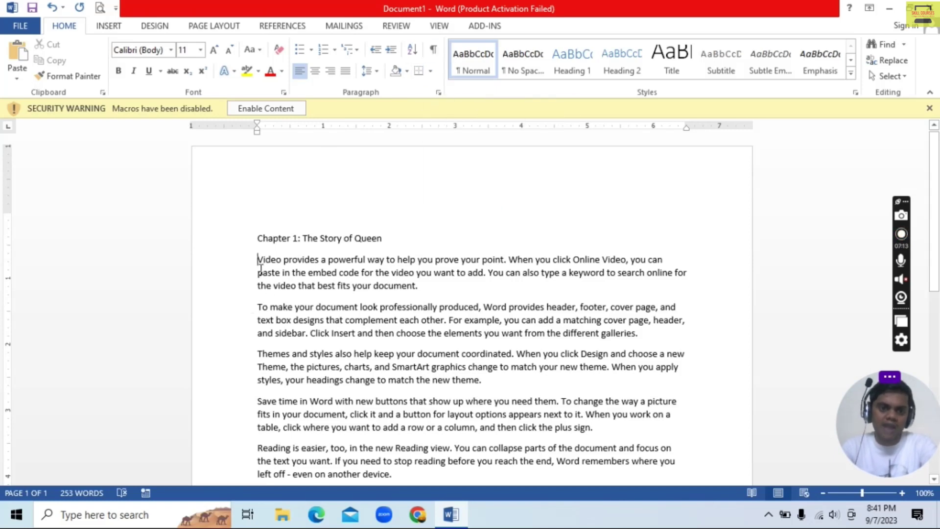
Select the five body paragraphs and give them bottom and top borders
left_click_drag(257, 260, 576, 140)
scroll(578, 137, "up", 2)
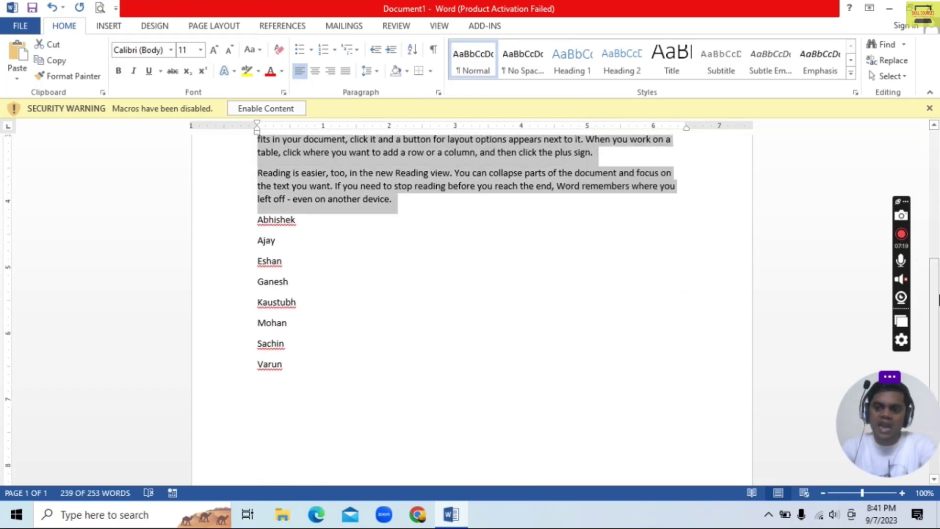
left_click_drag(931, 301, 930, 168)
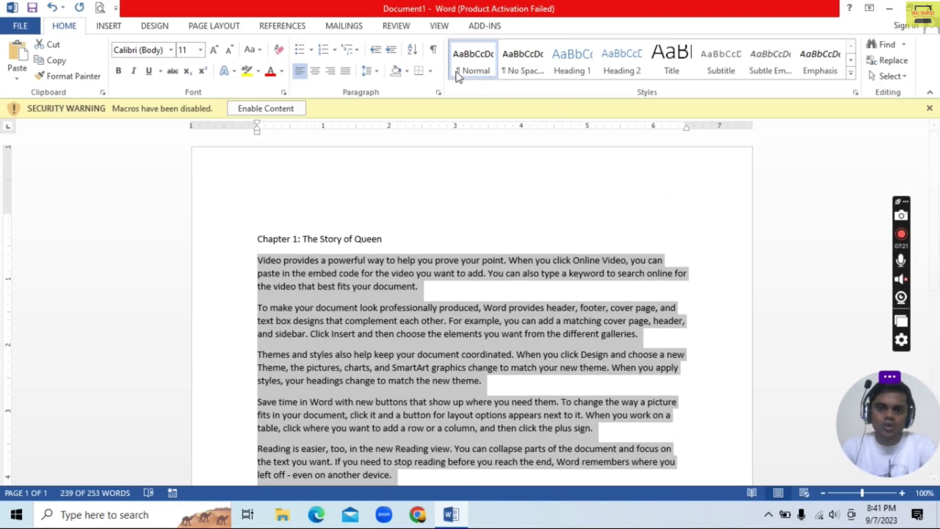
left_click(431, 70)
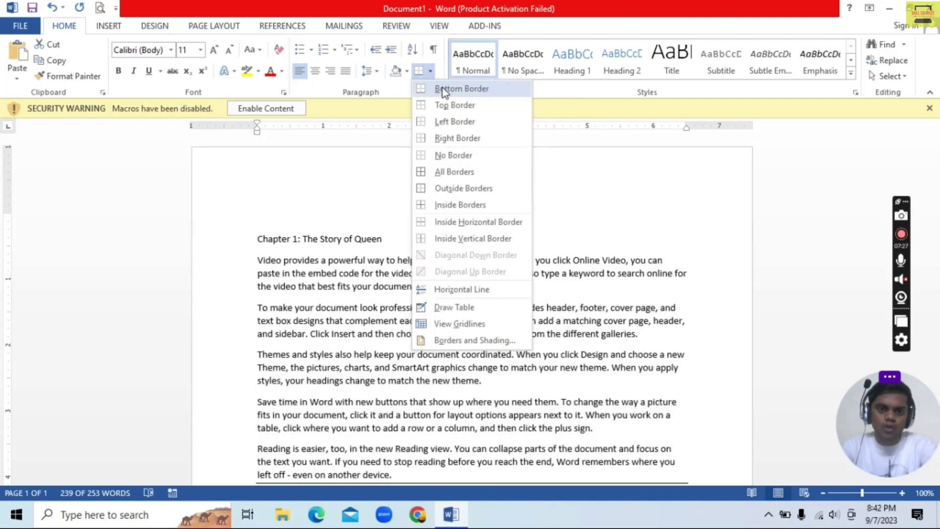
left_click(442, 89)
left_click_drag(935, 176, 935, 152)
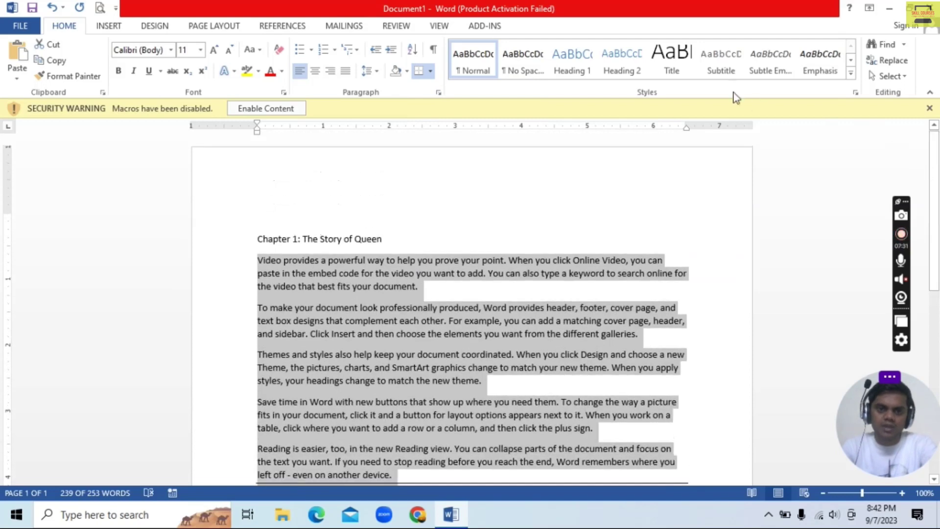
left_click(430, 70)
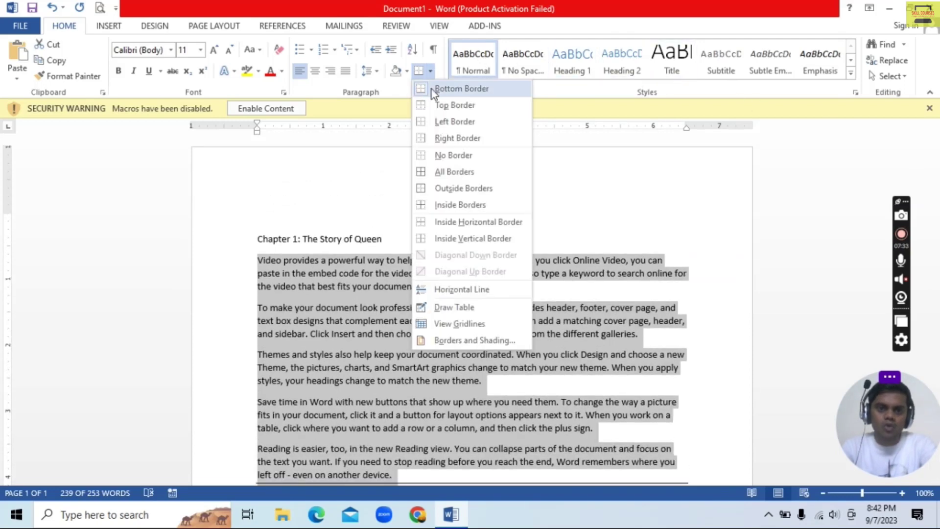
left_click(436, 104)
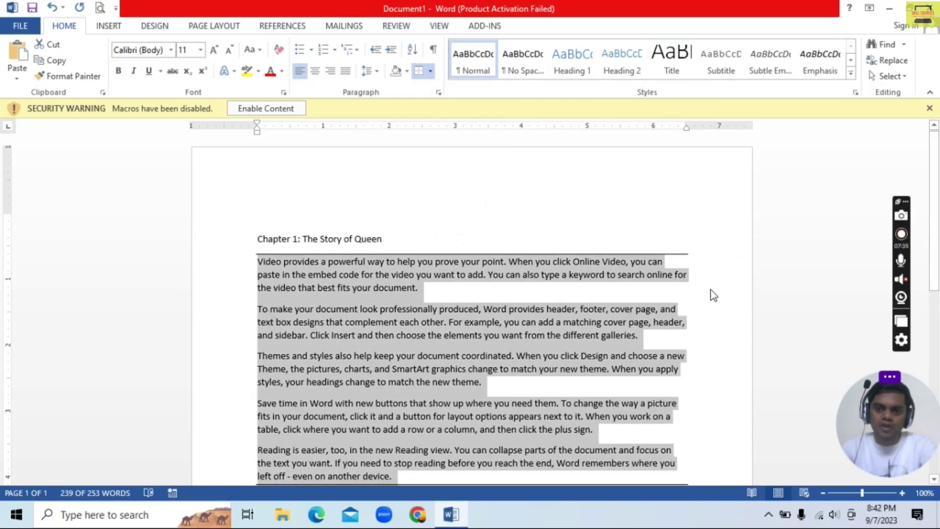
Add left and right borders to complete the box around the paragraphs
left_click(430, 70)
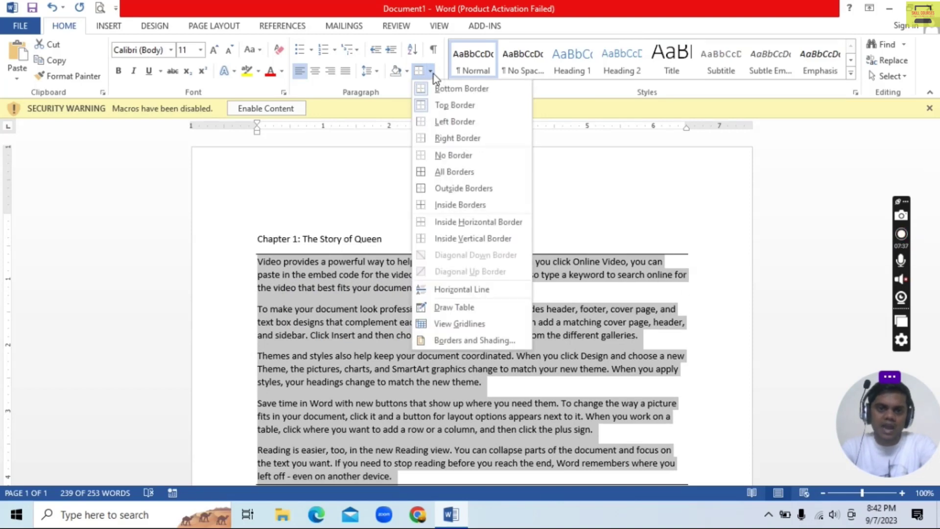
left_click(447, 122)
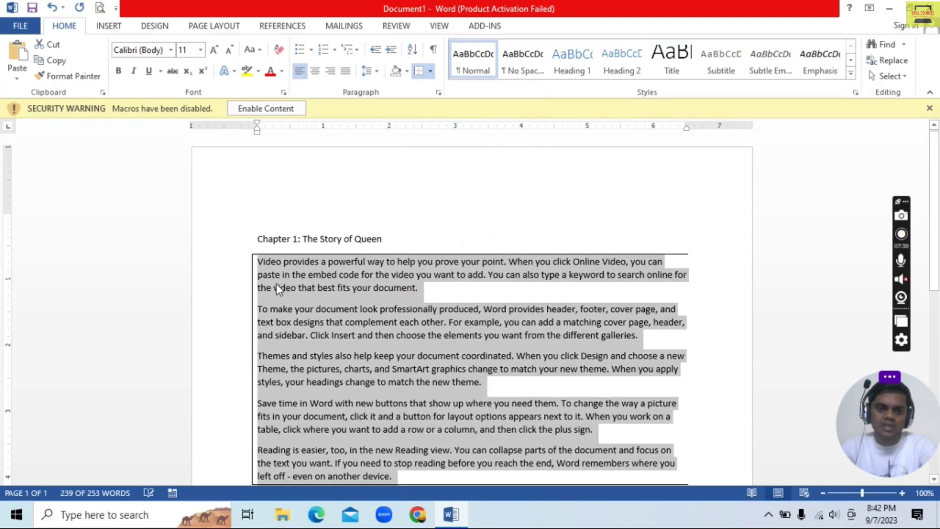
left_click(431, 72)
left_click(451, 139)
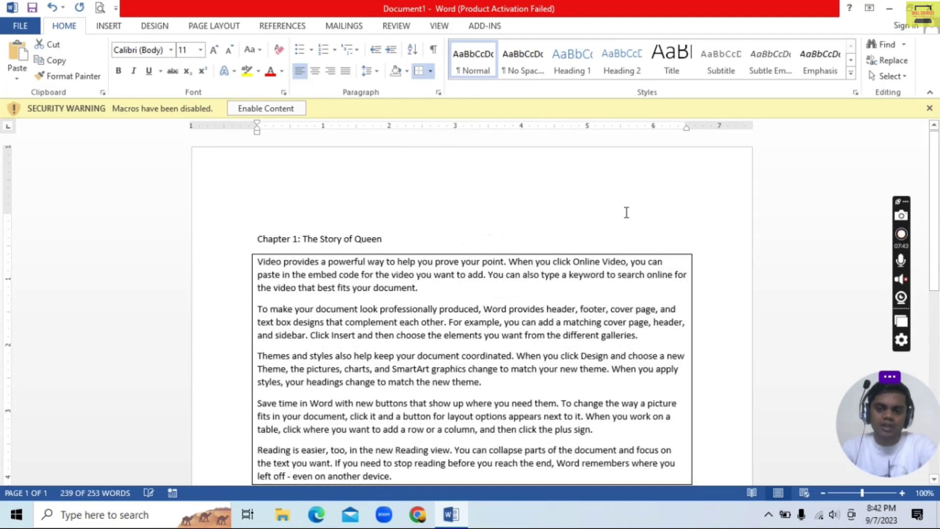
left_click_drag(935, 284, 938, 252)
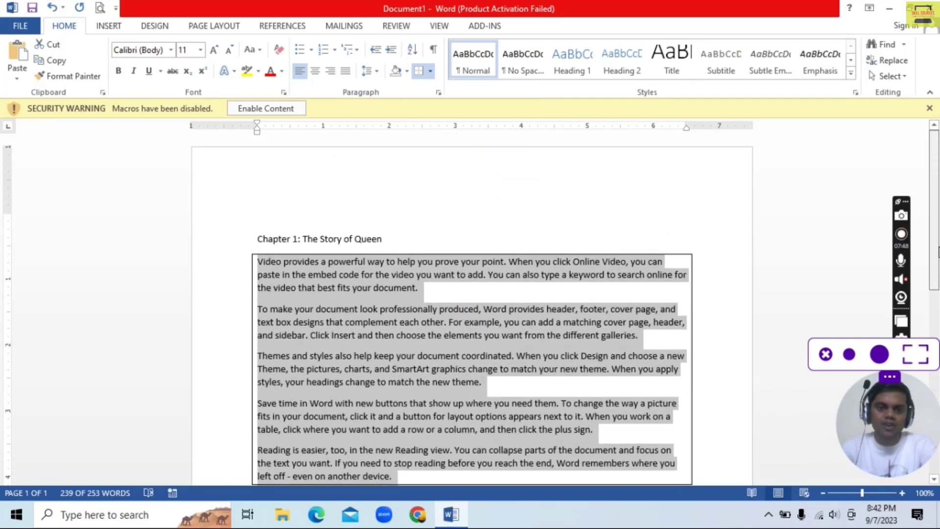
Remove the box border, try All Borders on the paragraphs, then clear it
left_click(431, 74)
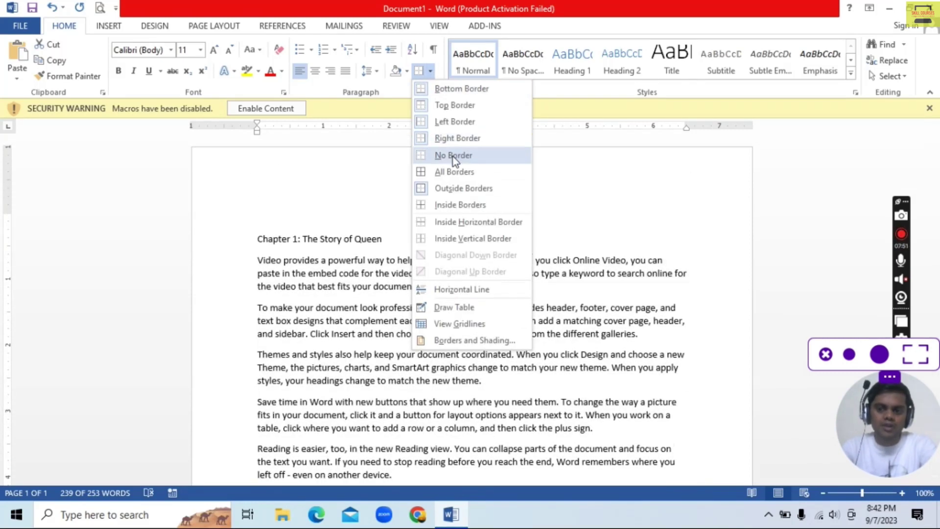
left_click(453, 155)
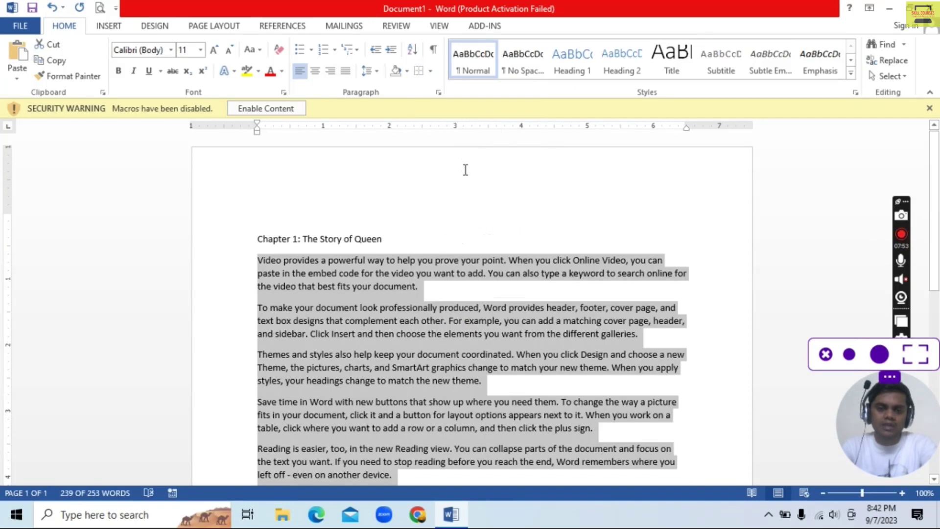
left_click(431, 72)
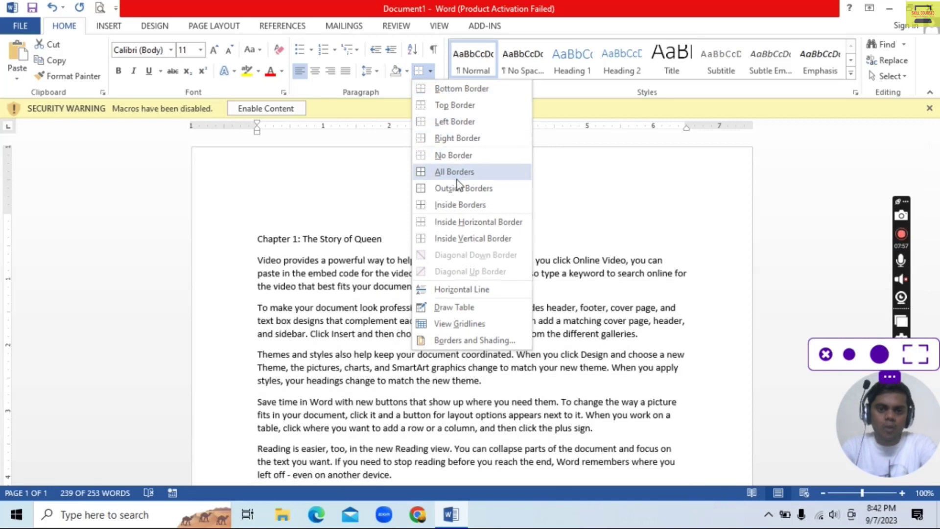
left_click(456, 177)
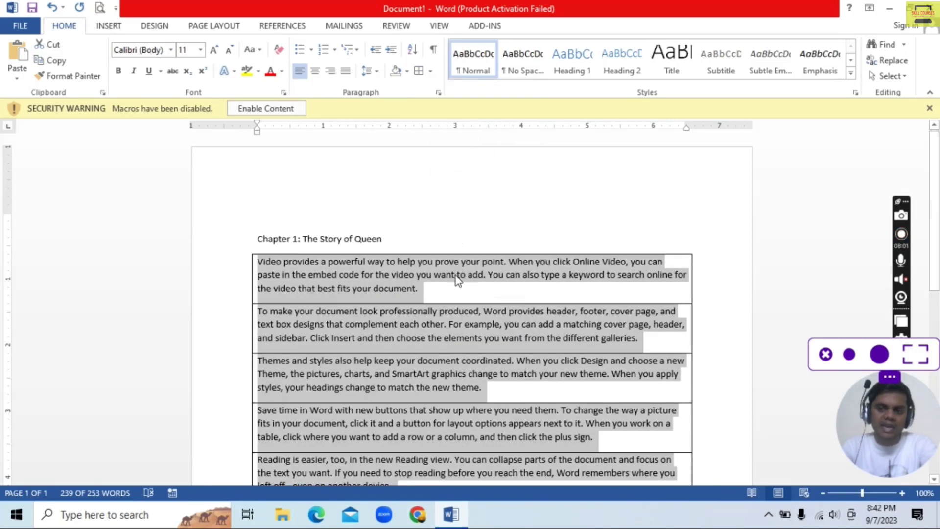
left_click(430, 73)
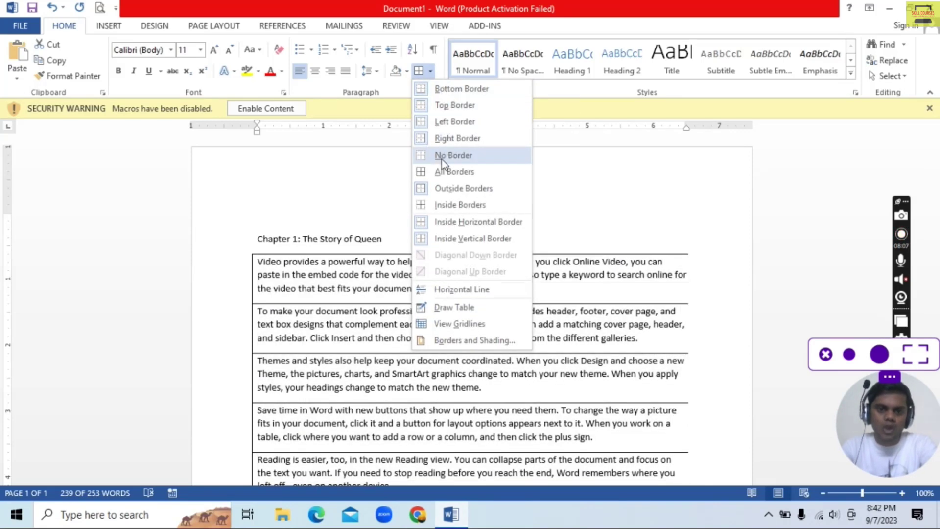
left_click(442, 160)
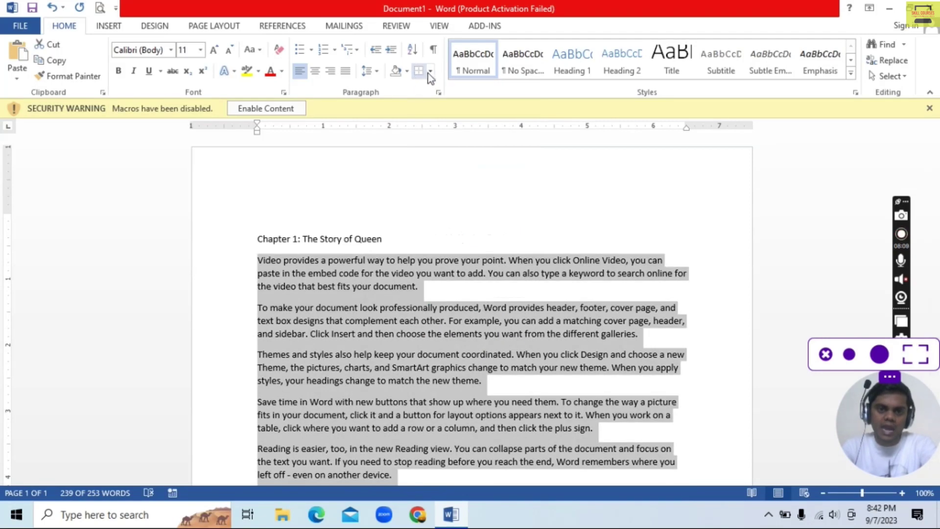
Add Inside Borders between the paragraphs, then set No Border
left_click(433, 72)
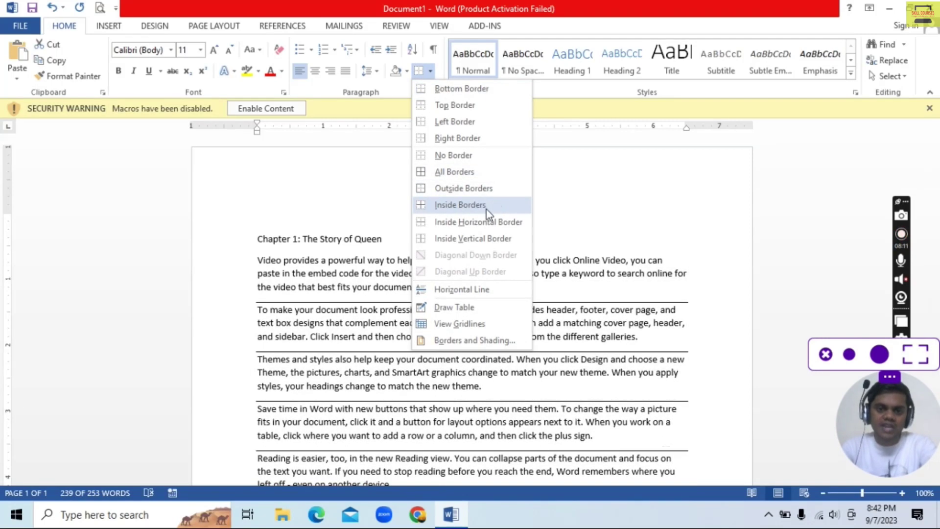
left_click(487, 210)
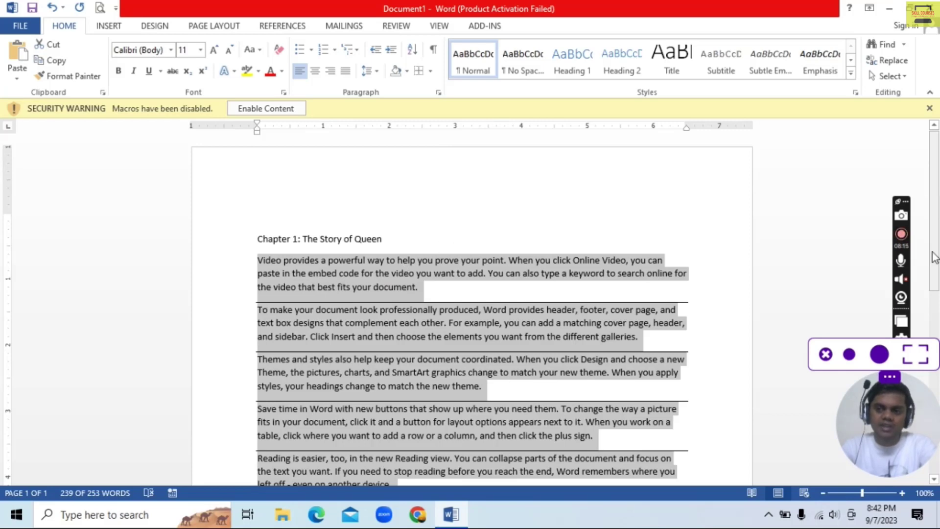
scroll(935, 245, "down", 3)
scroll(935, 245, "up", 3)
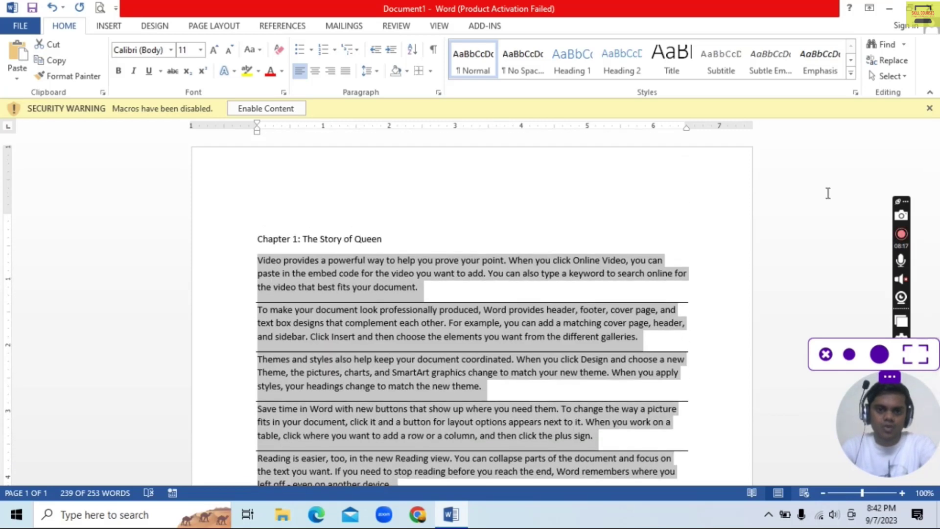
left_click(431, 71)
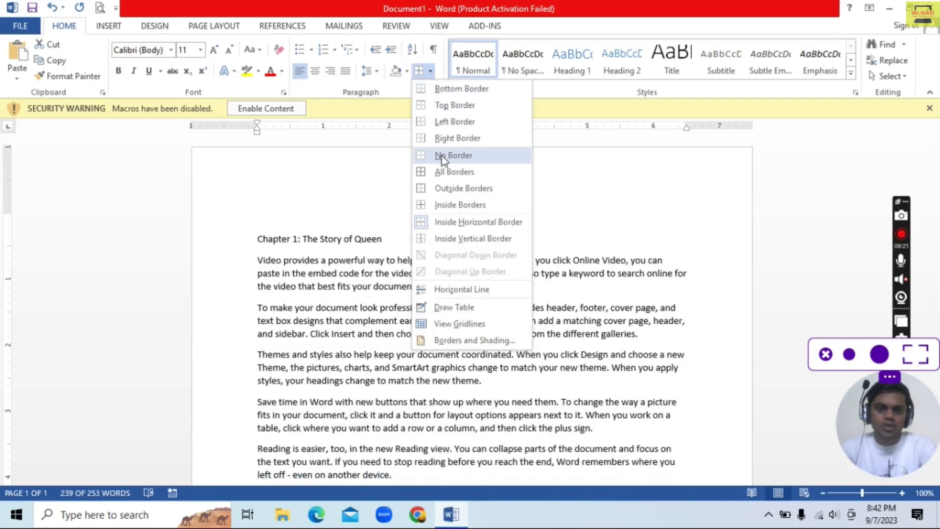
left_click(442, 155)
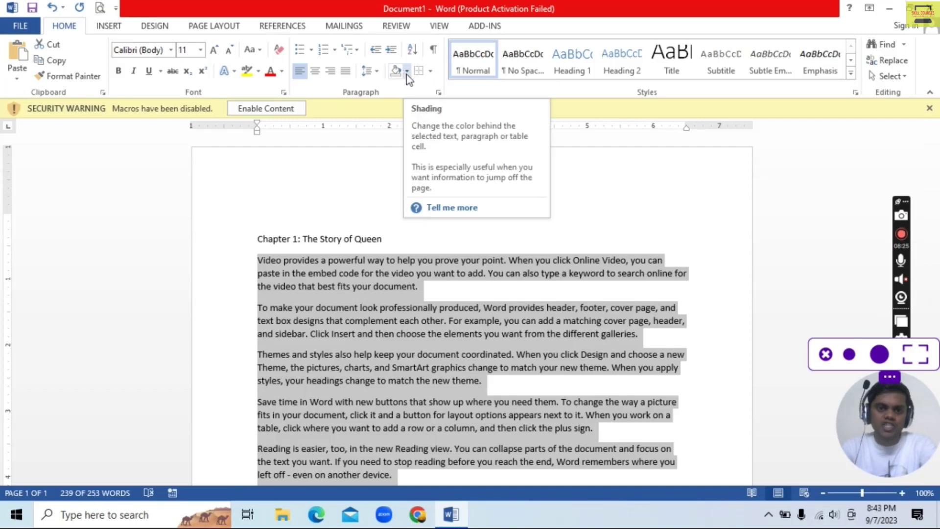
Bring up More Colors from the Paragraph group's Shading palette after dismissing it once
left_click(407, 71)
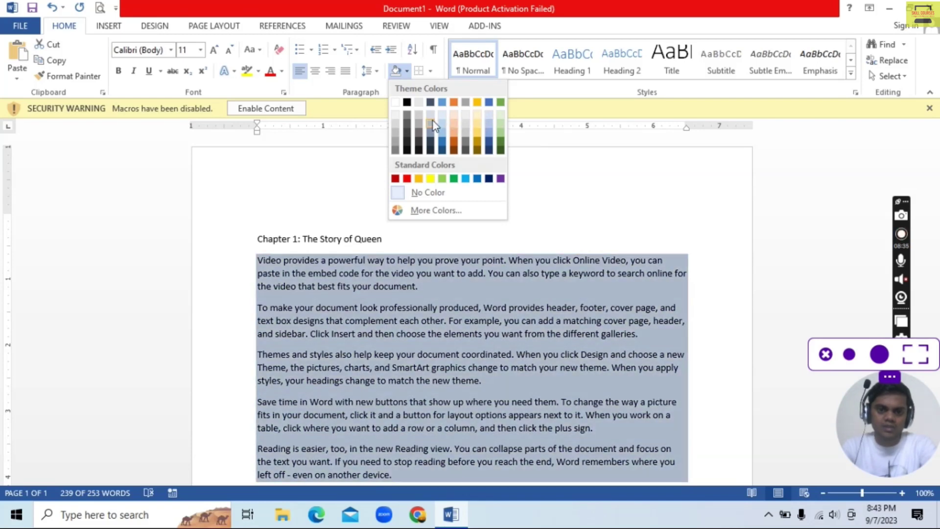
left_click(540, 136)
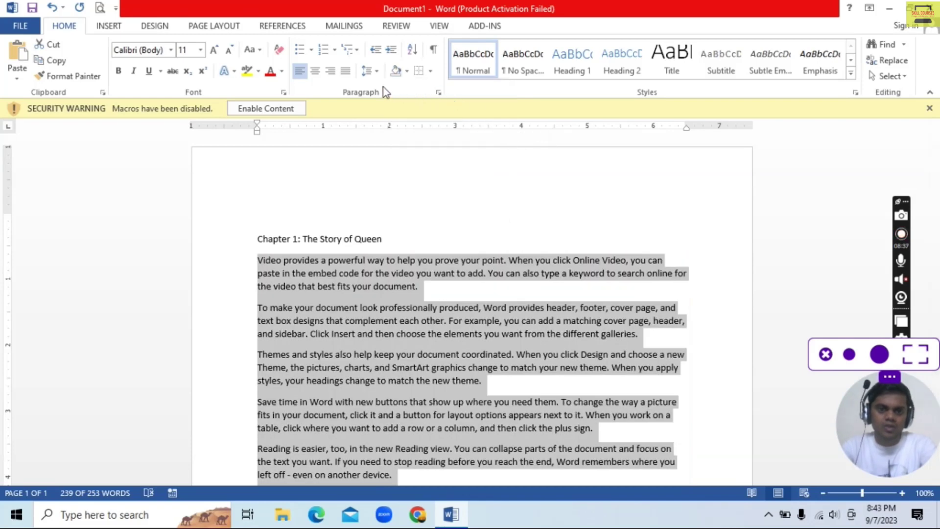
left_click(406, 73)
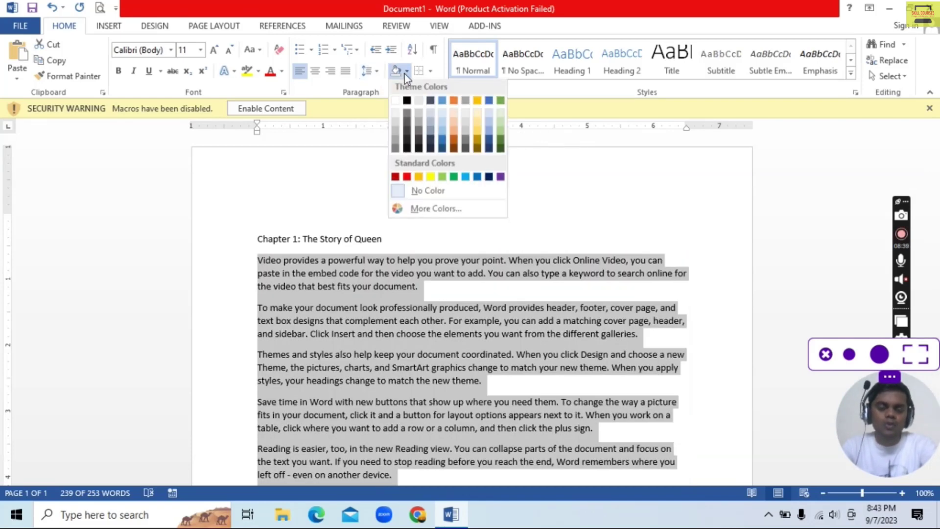
left_click(436, 212)
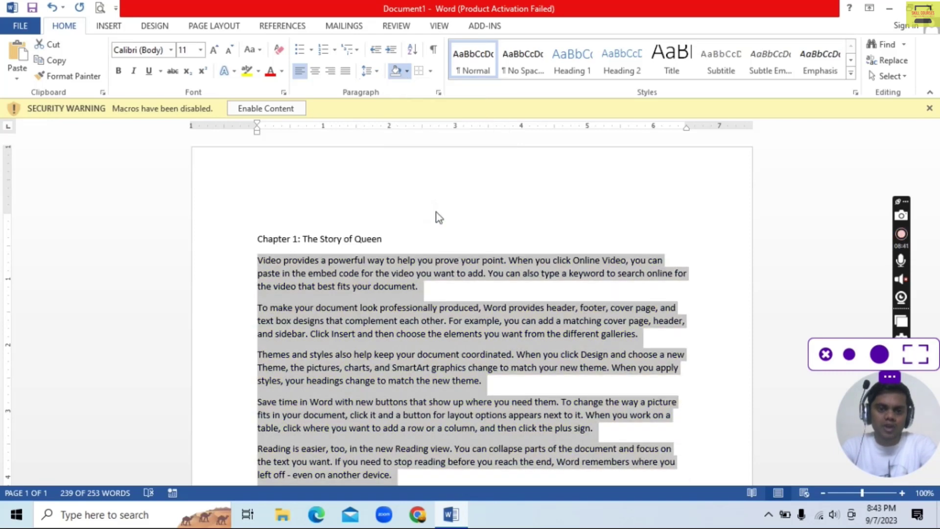
Shade the body paragraphs cyan, then go to custom RGB colour entry
left_click(423, 199)
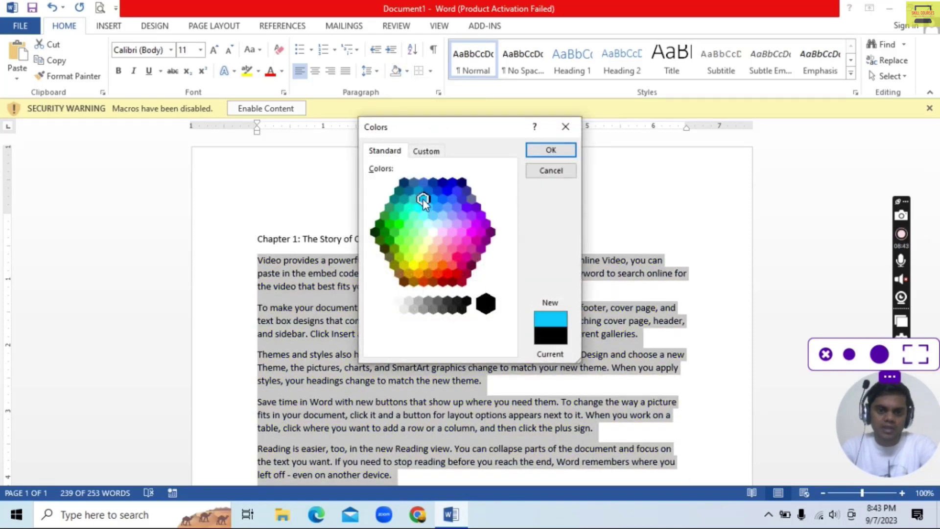
left_click(541, 153)
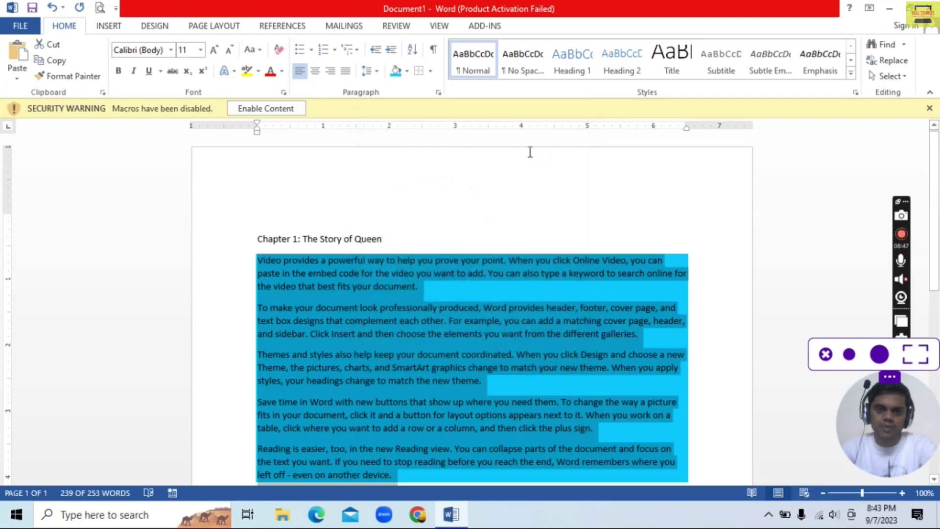
left_click(407, 72)
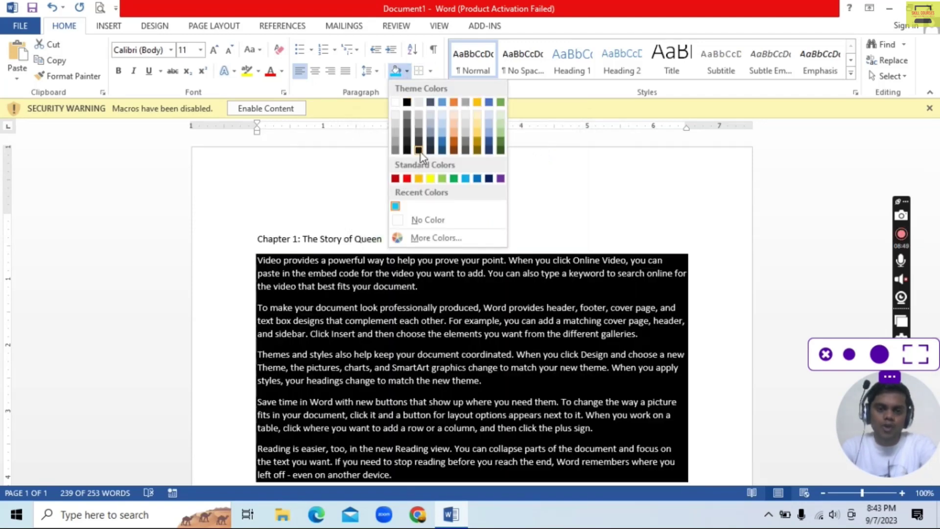
left_click(429, 240)
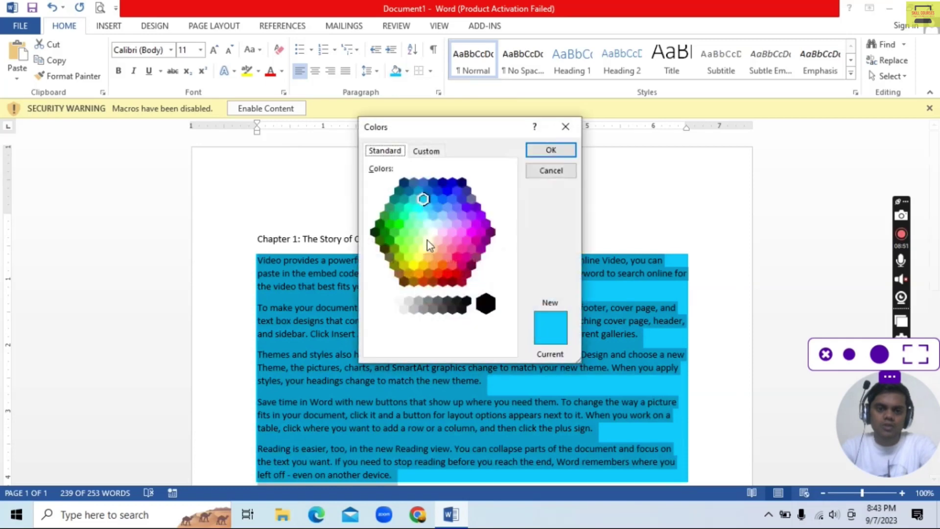
left_click(425, 152)
Apply a custom dark maroon shading of RGB 75, 15, 25
left_click(440, 299)
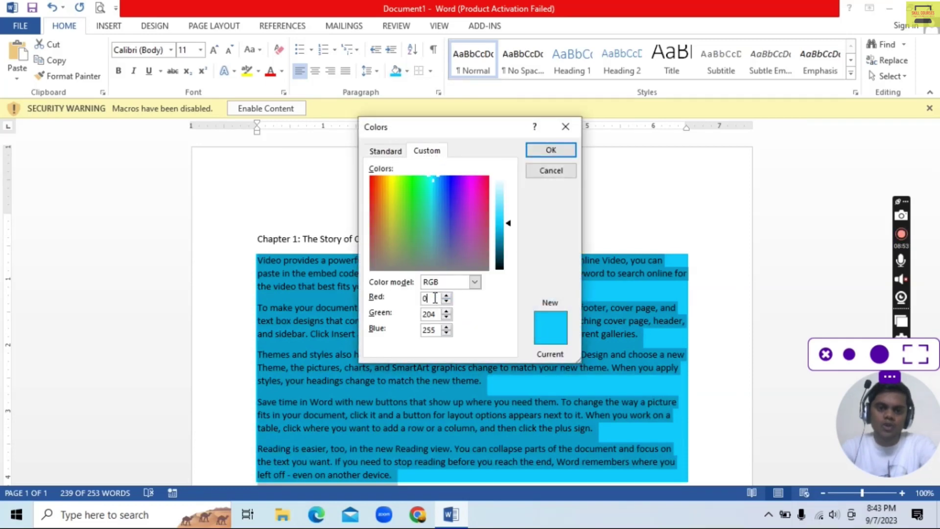
type("255")
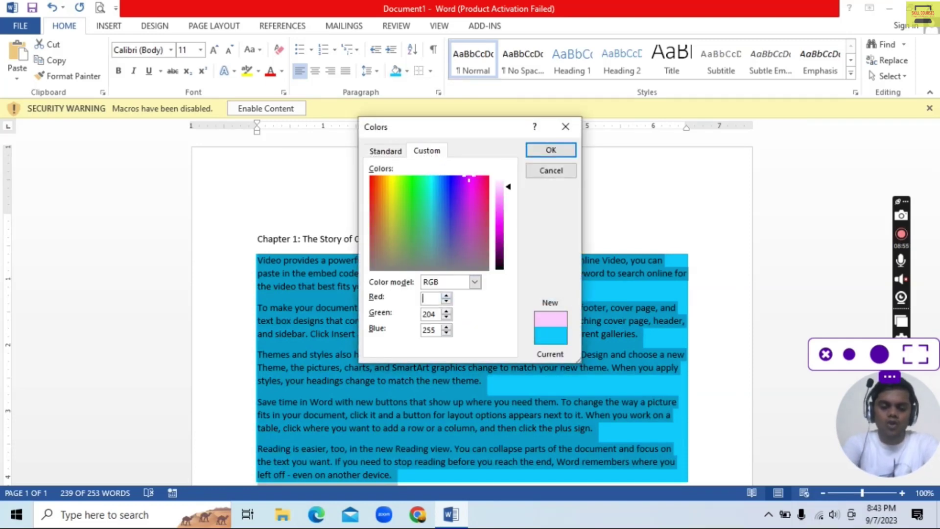
type("7")
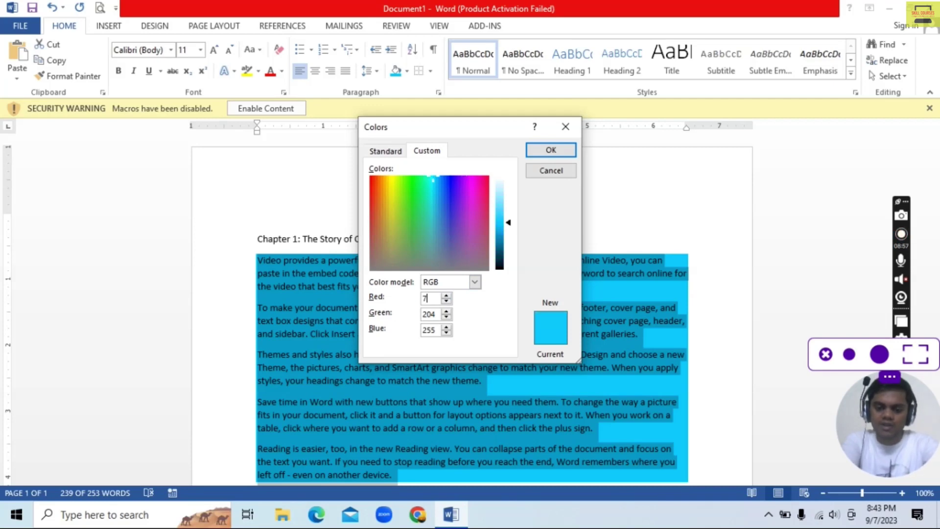
type("5")
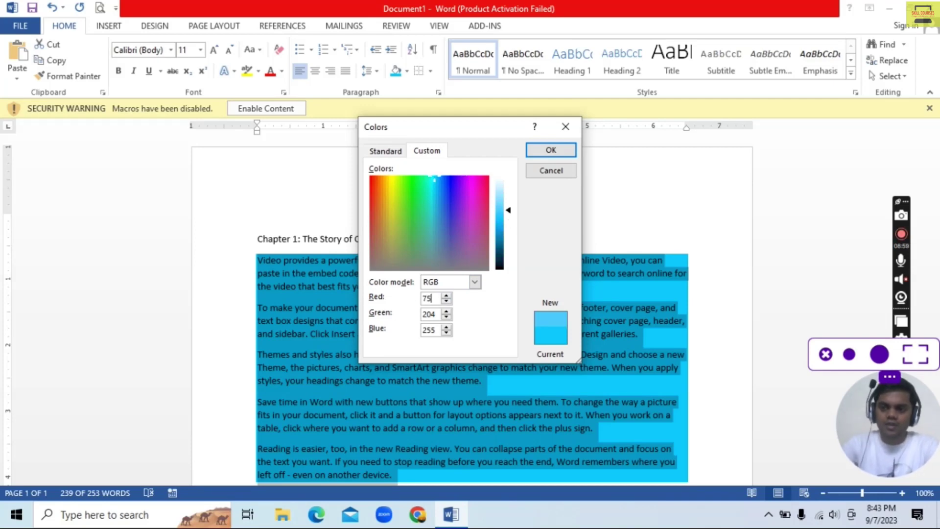
left_click(439, 314)
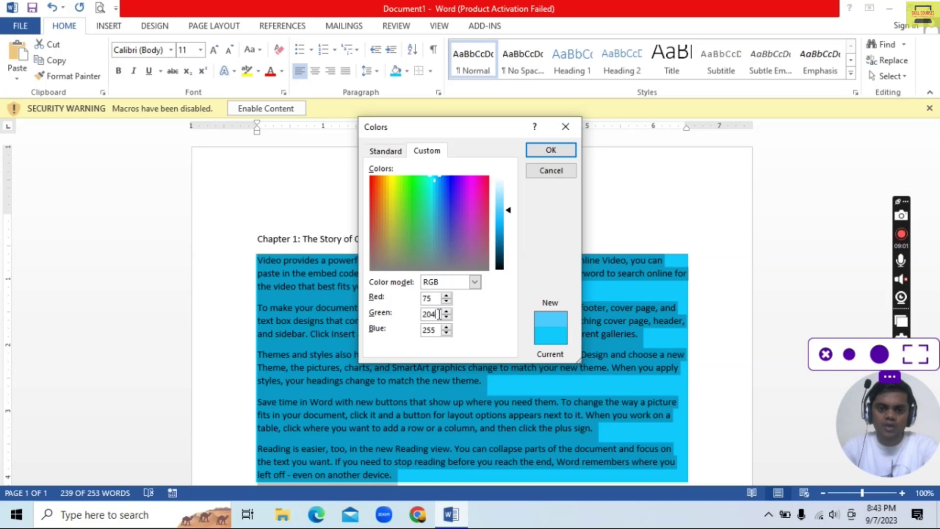
key("BackSpace")
key("BackSpace")
key("BackSpace")
type("1")
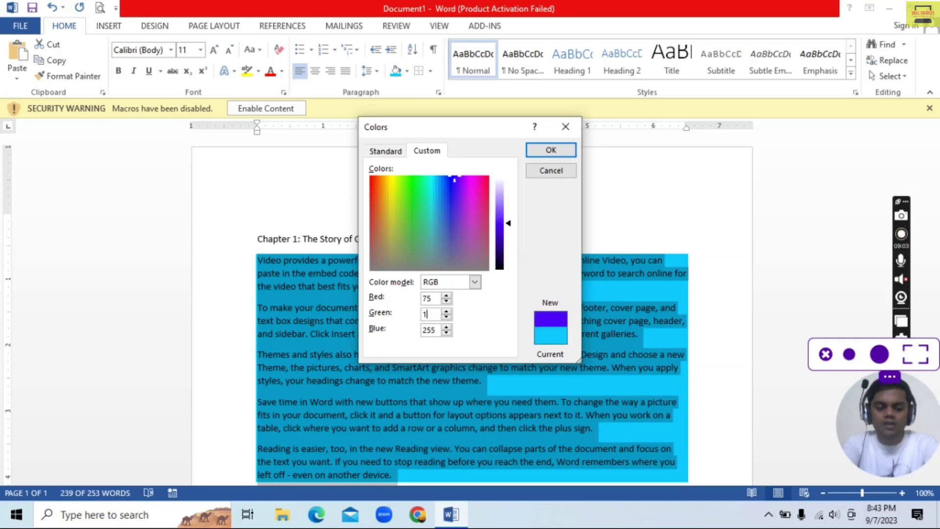
type("5")
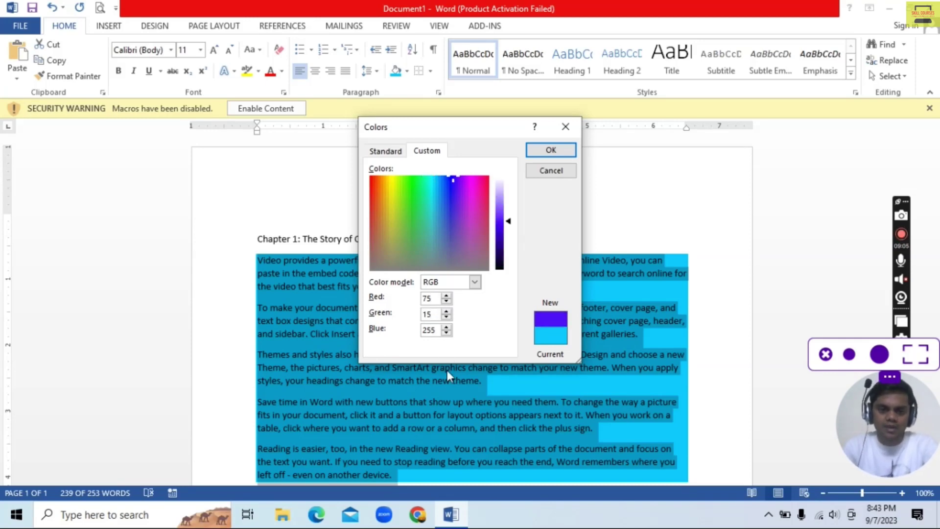
double_click(440, 329)
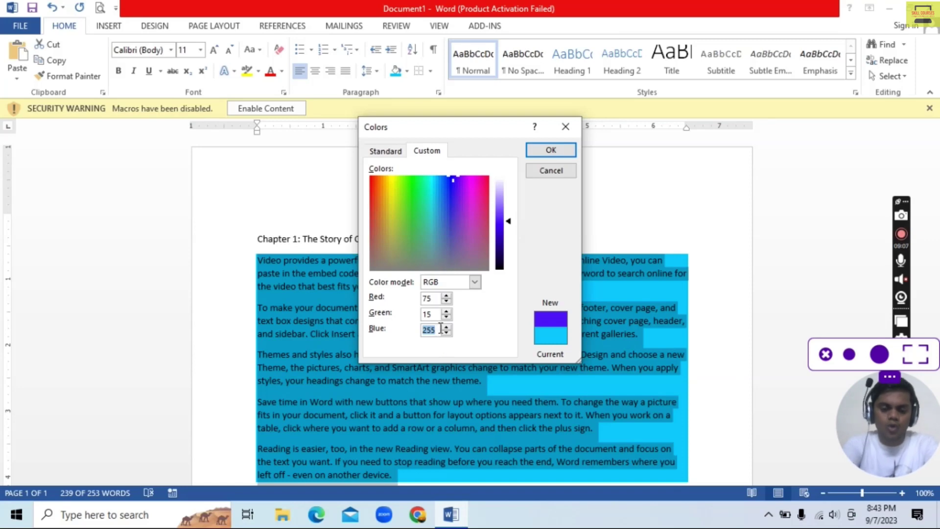
key("BackSpace")
type("25")
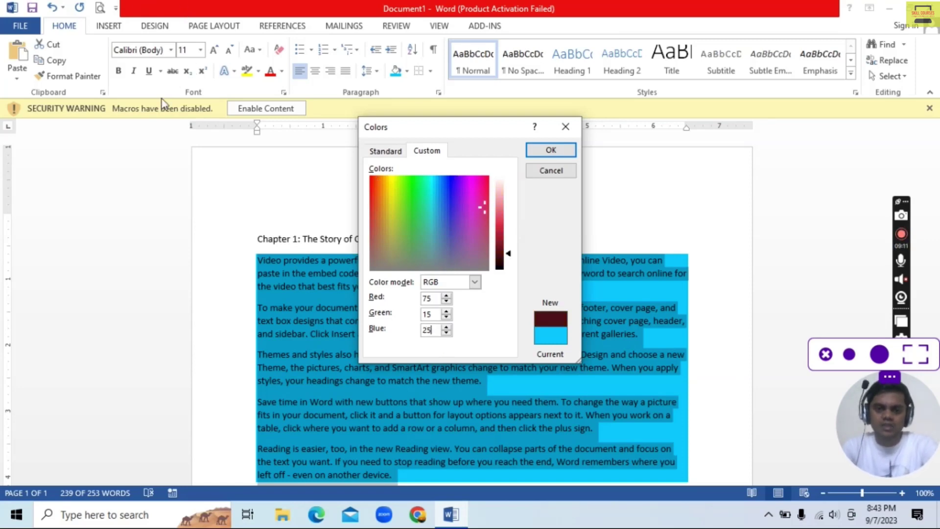
left_click(545, 153)
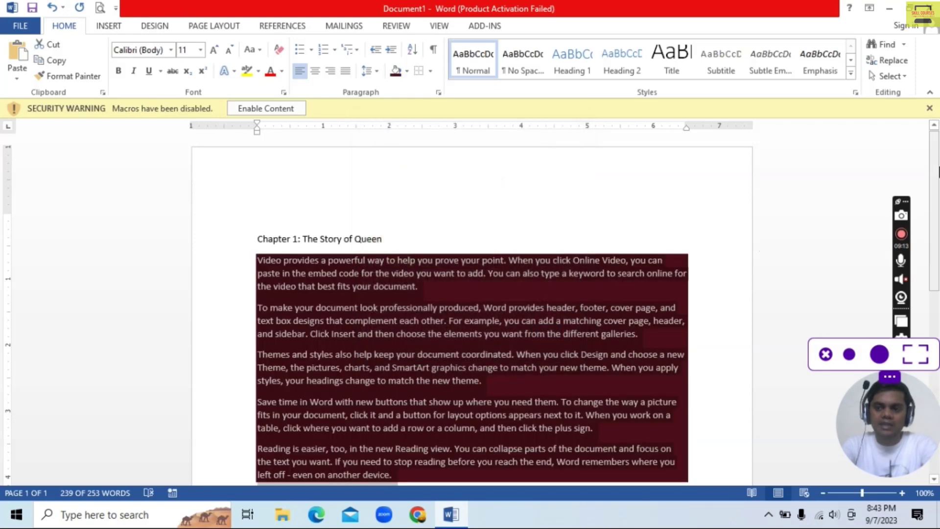
scroll(937, 190, "down", 5)
scroll(933, 195, "up", 5)
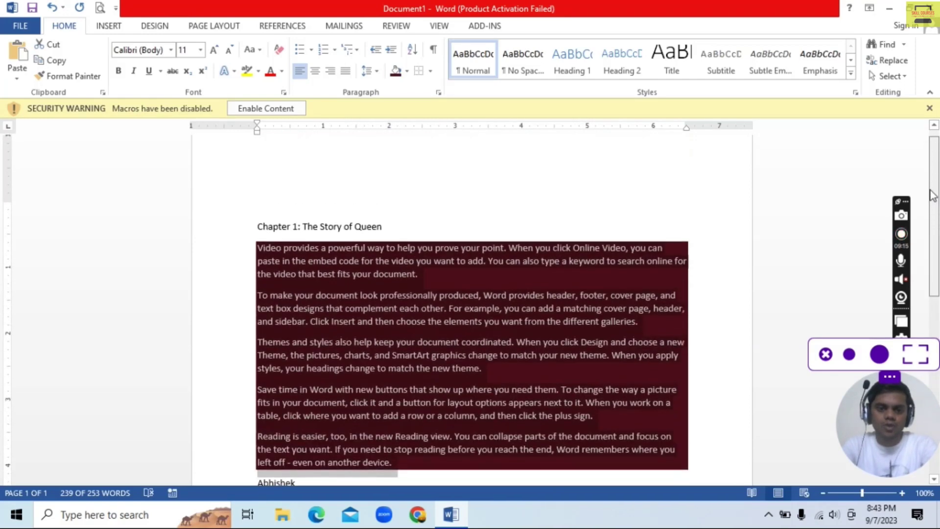
Set Spacing After to 48 pt for the body paragraphs in the Paragraph dialog
left_click(406, 74)
key("Escape")
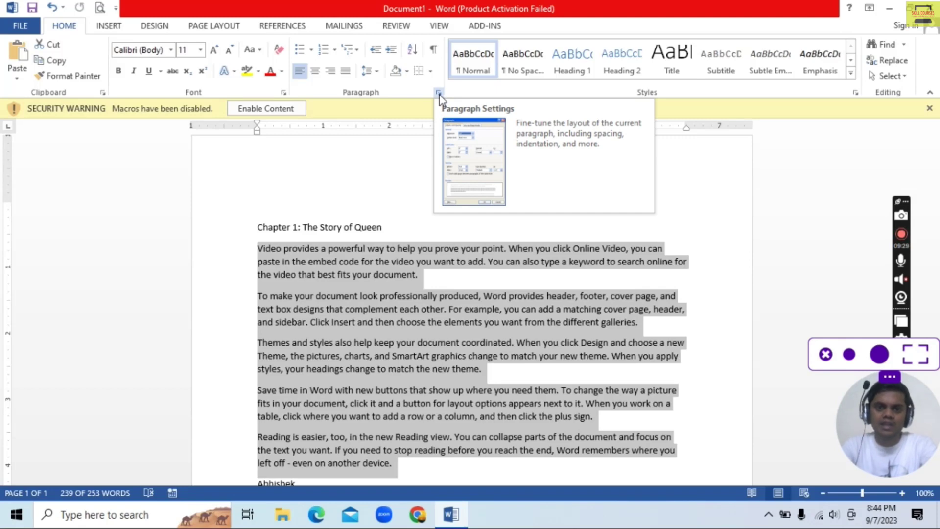
left_click(438, 93)
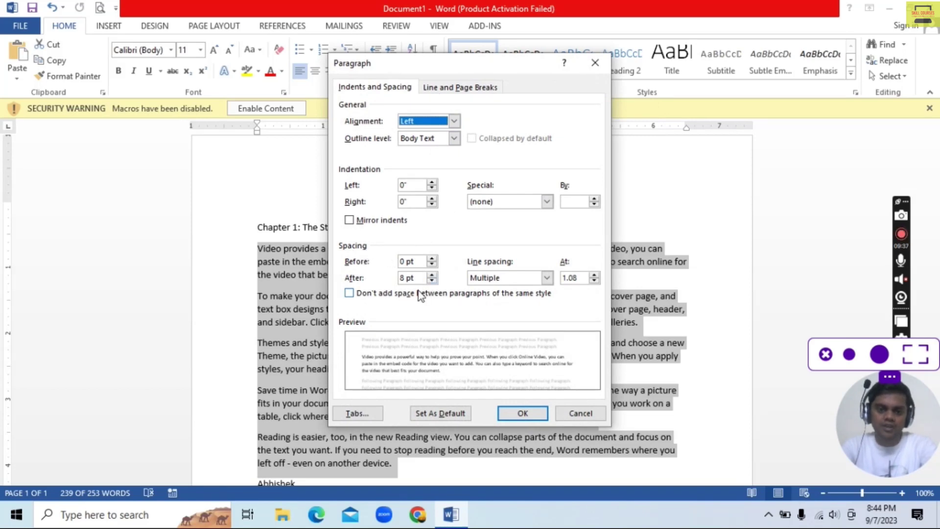
left_click(432, 275)
left_click(432, 275)
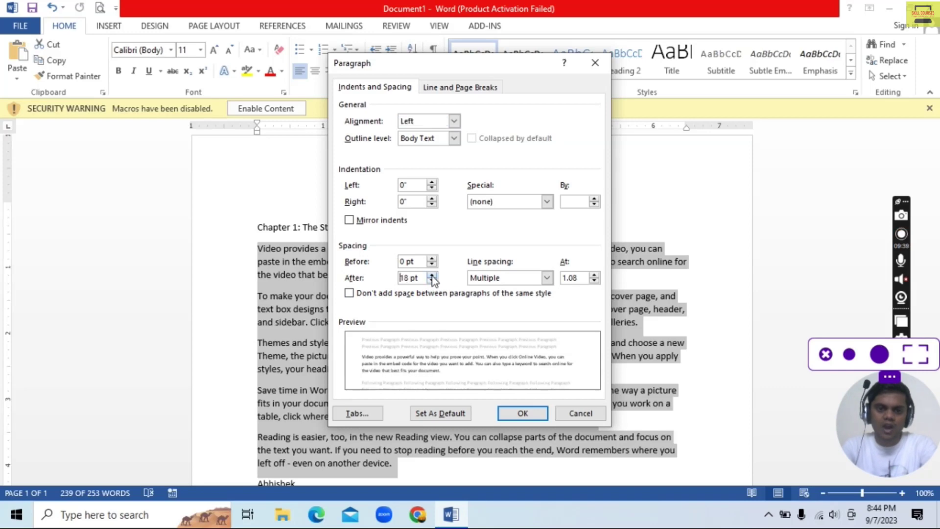
left_click(432, 275)
left_click(432, 275)
left_click(432, 275)
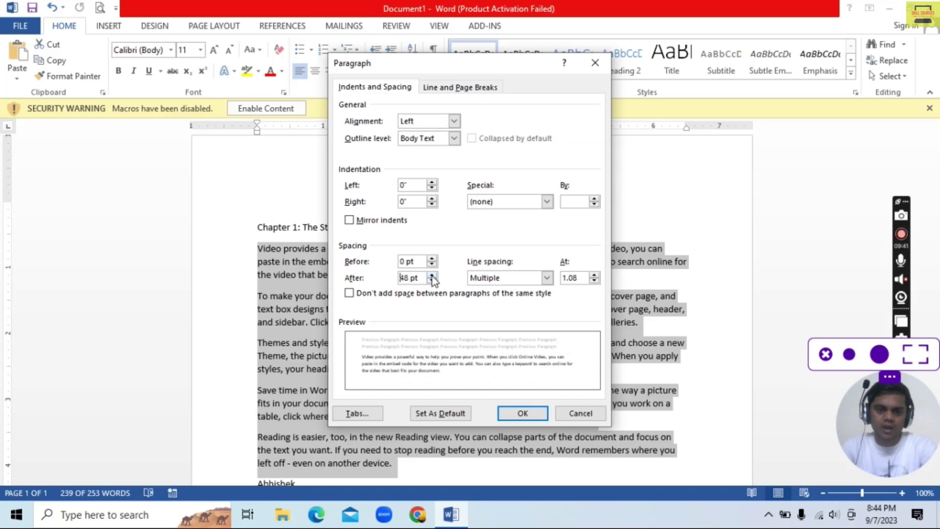
left_click(512, 409)
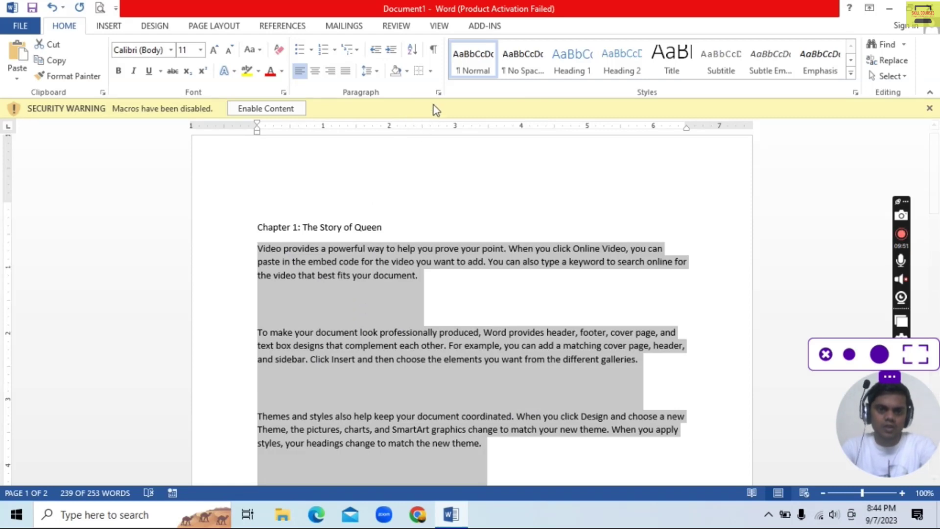
Bring the body paragraphs' Spacing After down to 0 pt in the Paragraph dialog
left_click(439, 94)
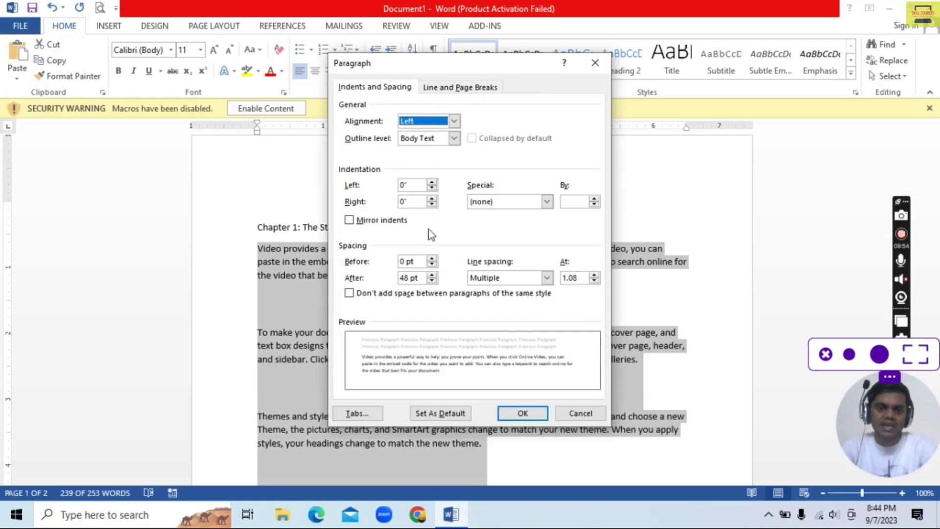
left_click(432, 275)
left_click(431, 275)
left_click(432, 275)
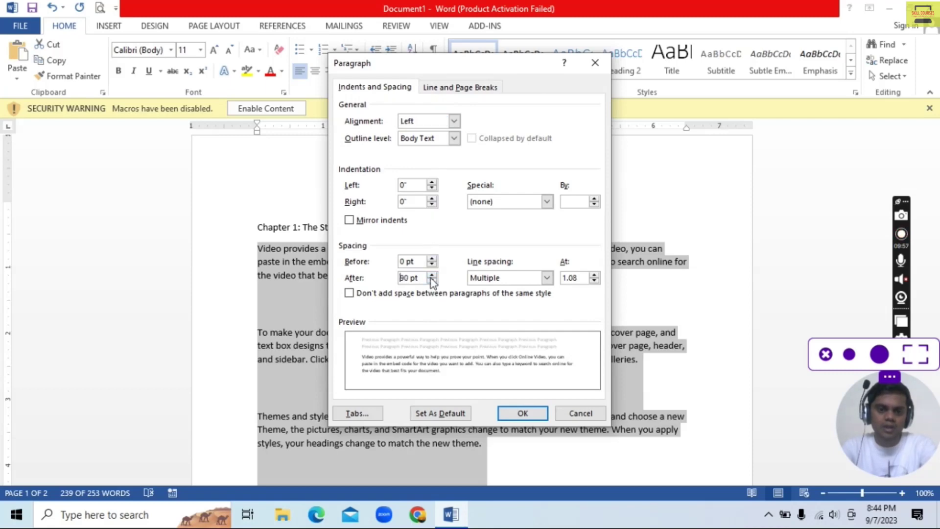
left_click(432, 281)
left_click(431, 281)
left_click(432, 280)
left_click(431, 281)
left_click(431, 281)
left_click(432, 281)
left_click(431, 281)
left_click(432, 281)
left_click(431, 281)
left_click(432, 281)
left_click(431, 281)
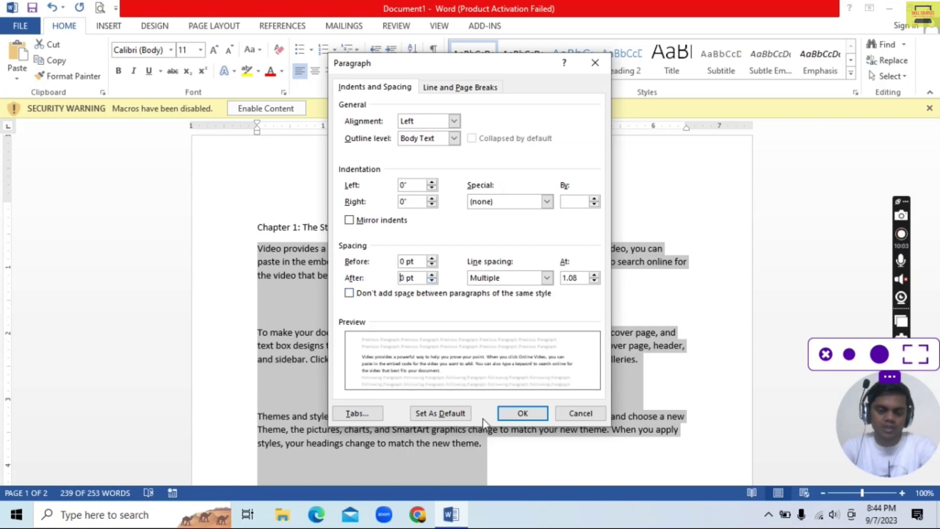
left_click(506, 414)
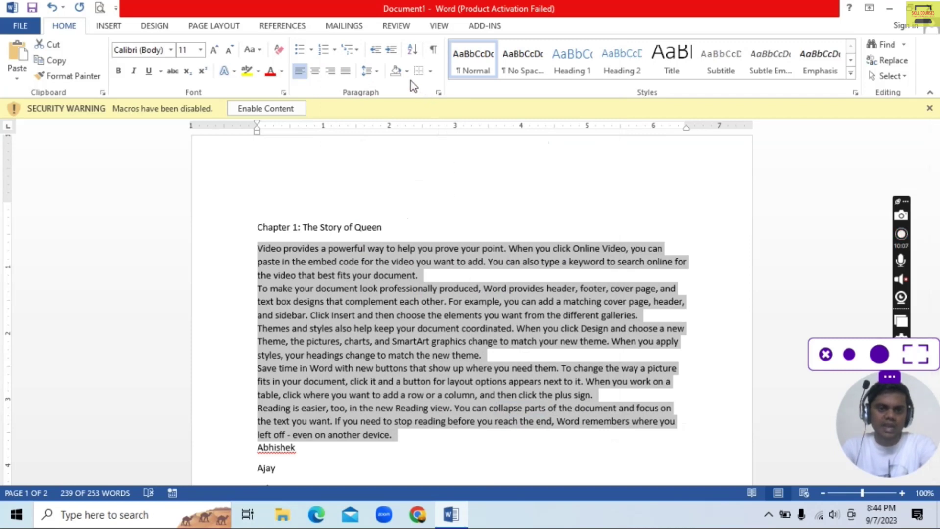
Show the Line and Paragraph Spacing list, dismiss it, and display it again
left_click(378, 74)
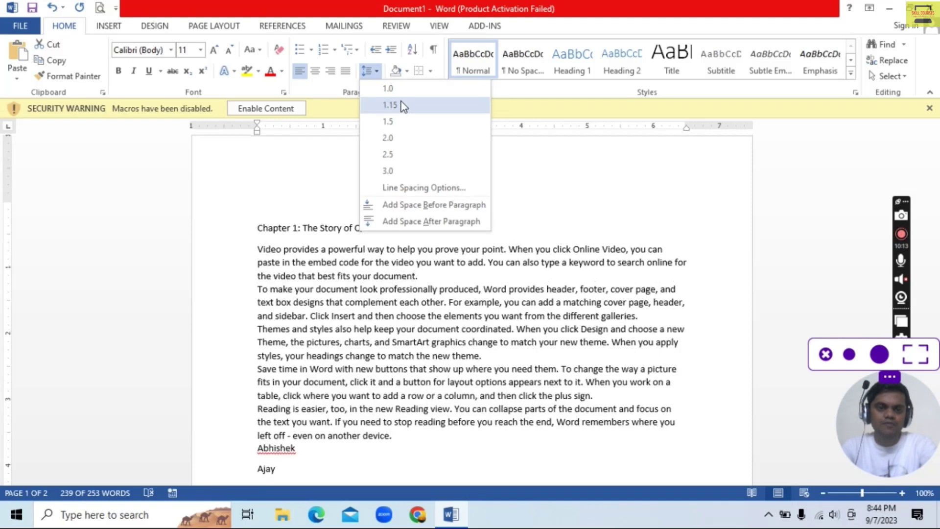
left_click(530, 142)
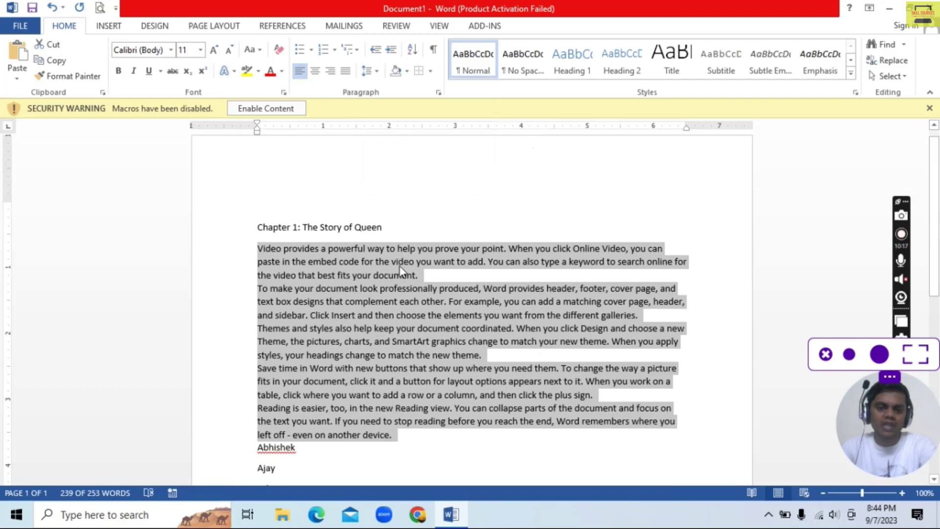
left_click(374, 76)
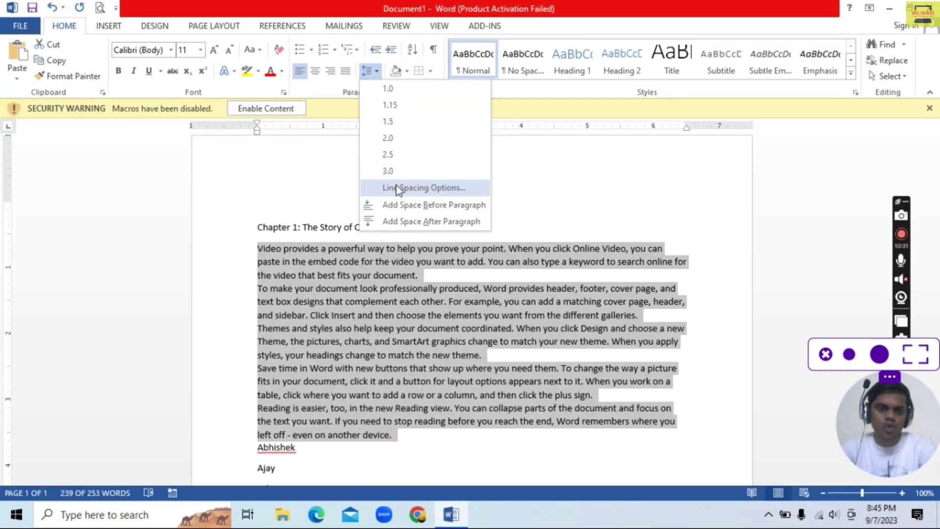
Set Multiple line spacing at 5 through Line Spacing Options
left_click(396, 187)
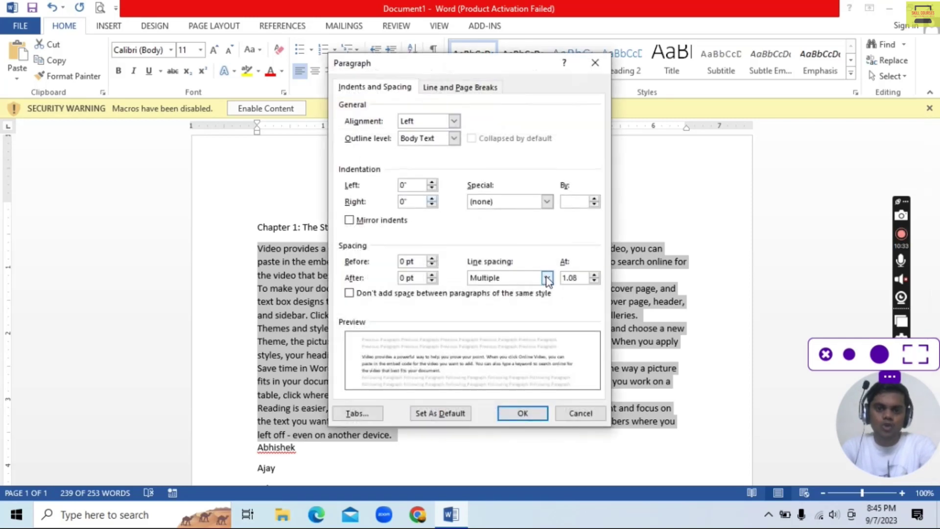
left_click(594, 275)
left_click(593, 274)
left_click(593, 275)
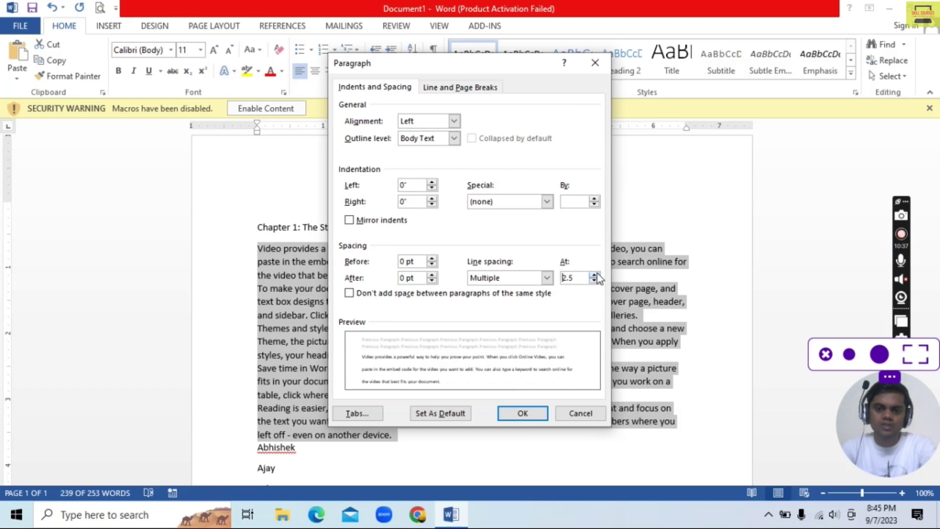
left_click(596, 275)
left_click(595, 275)
left_click(595, 275)
left_click(596, 274)
left_click(595, 275)
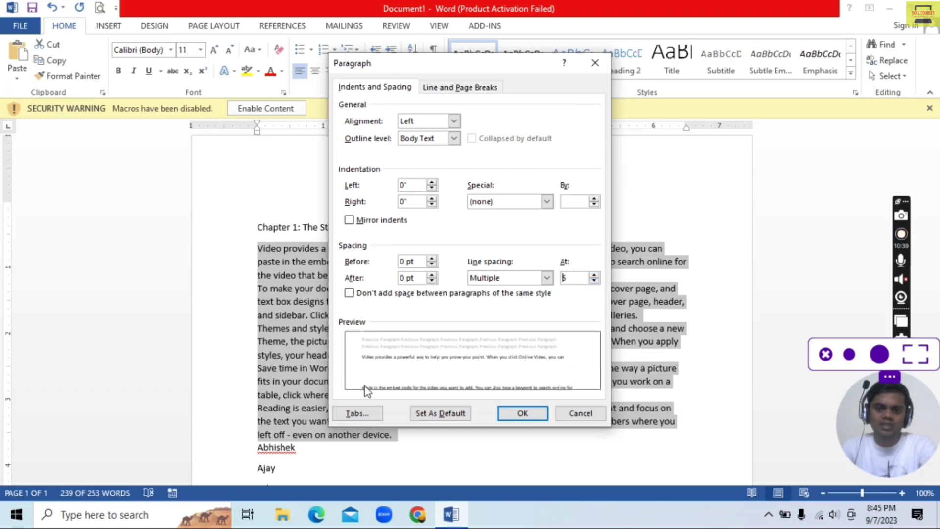
left_click(533, 413)
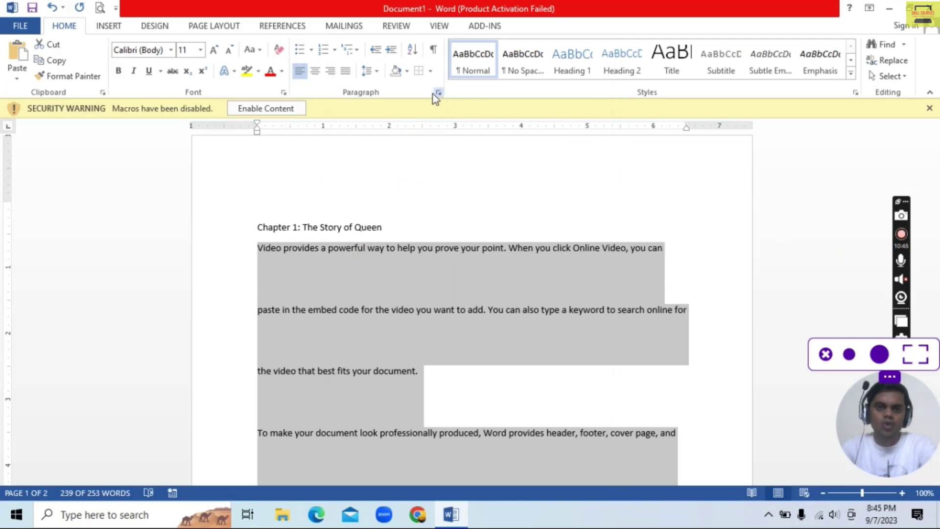
Choose 1.15 line spacing for the body paragraphs
left_click(376, 72)
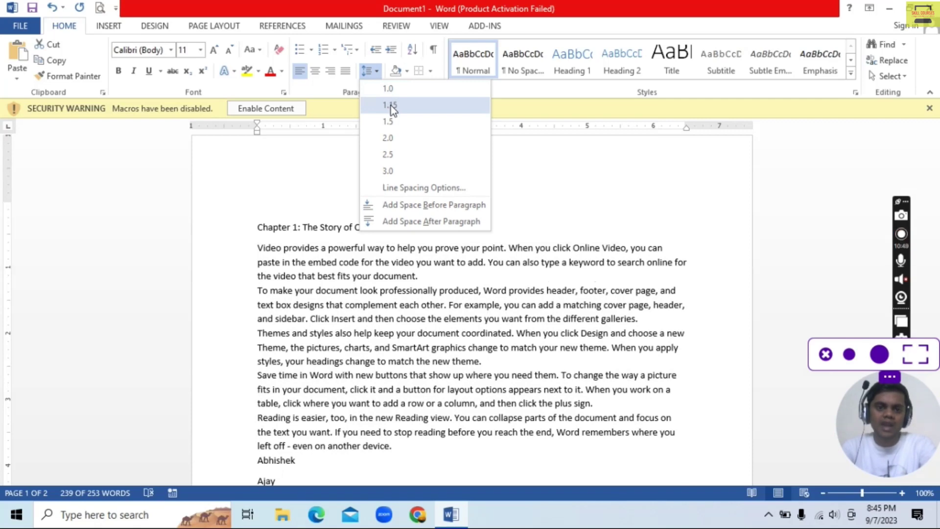
left_click(391, 106)
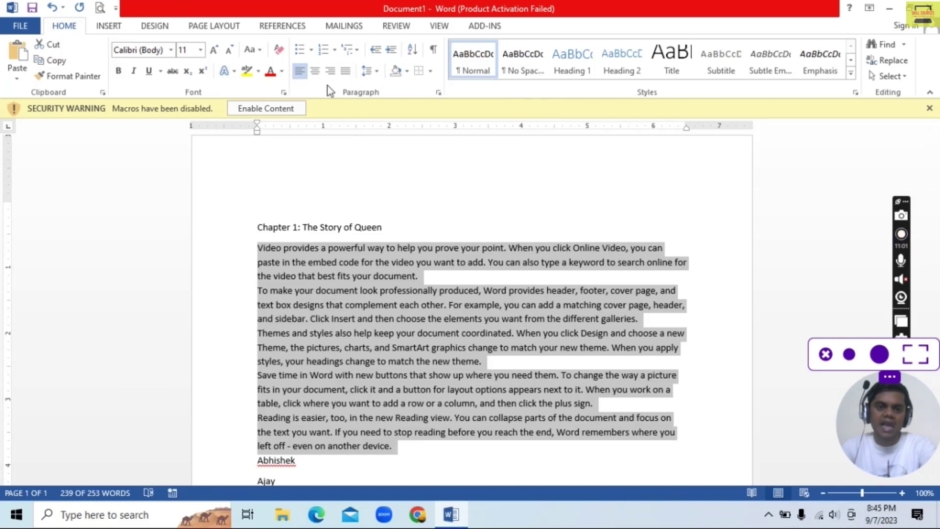
Try justify, right and left alignment on the heading 'Chapter 1: The Story of Queen', ending centred
left_click(258, 226)
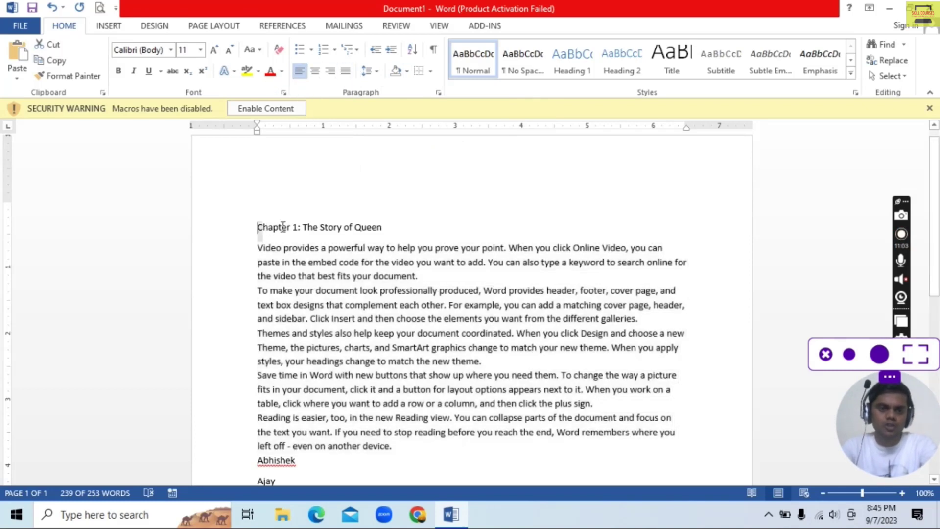
left_click_drag(282, 225, 392, 231)
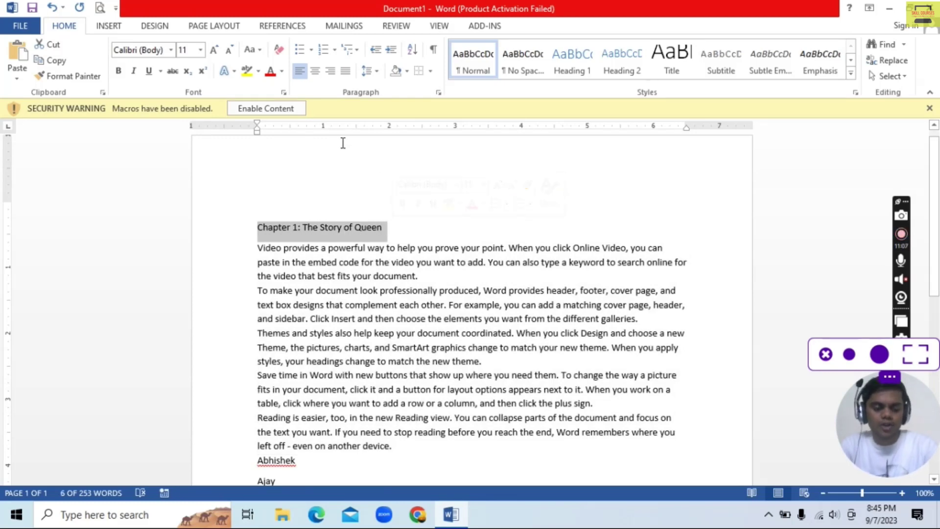
key("ctrl+j")
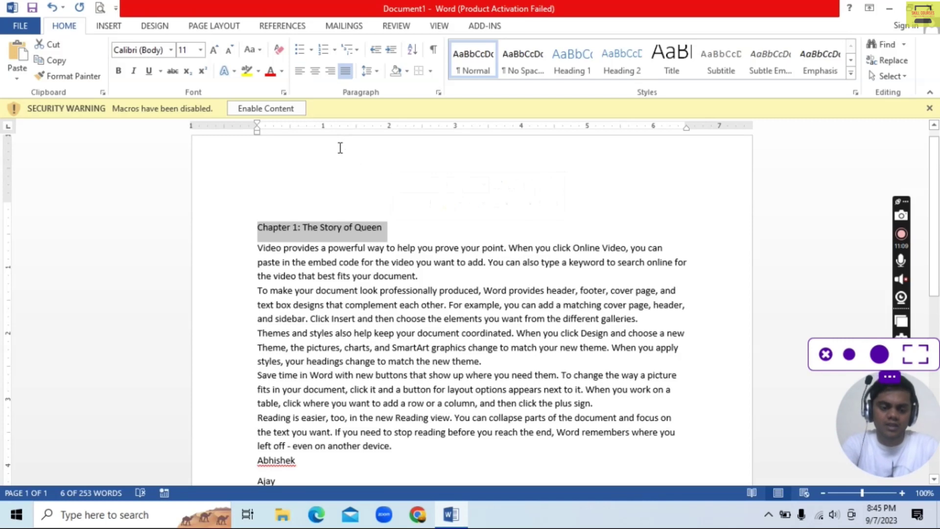
key("ctrl+e")
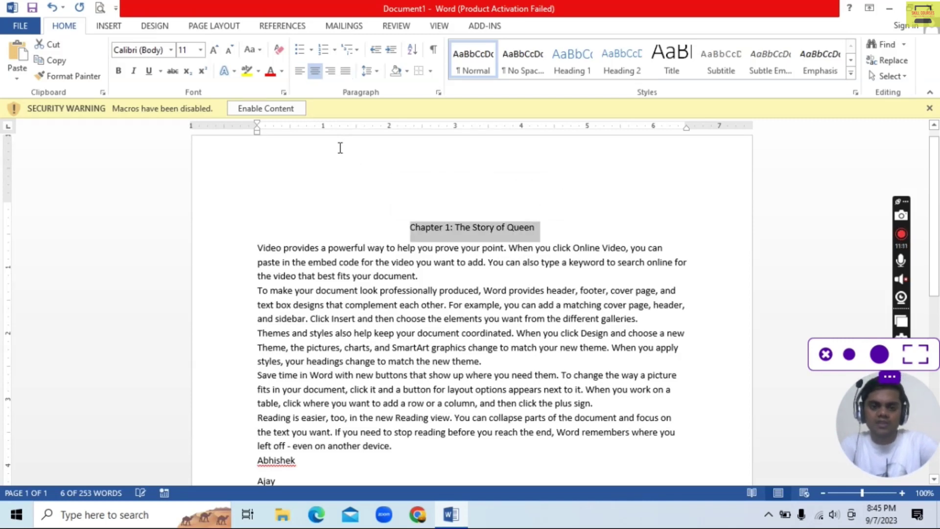
key("ctrl+r")
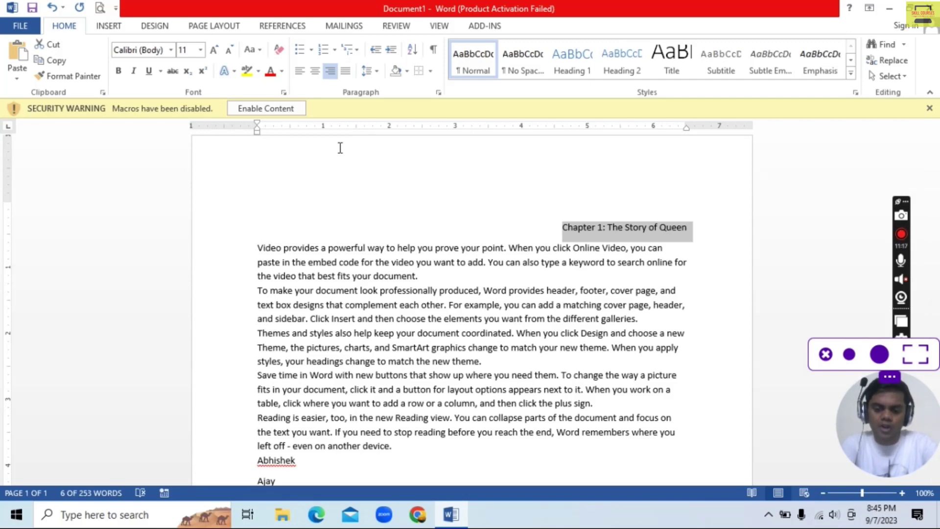
key("ctrl+l")
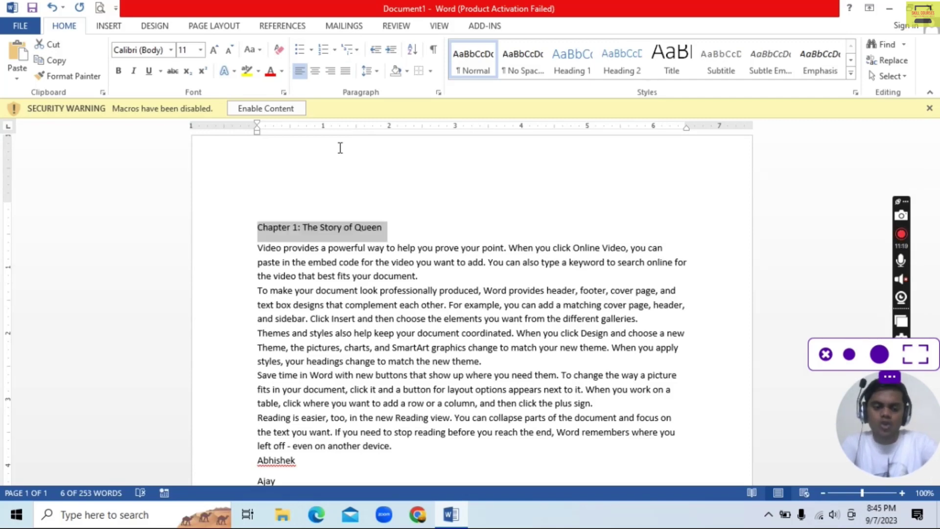
key("ctrl+e")
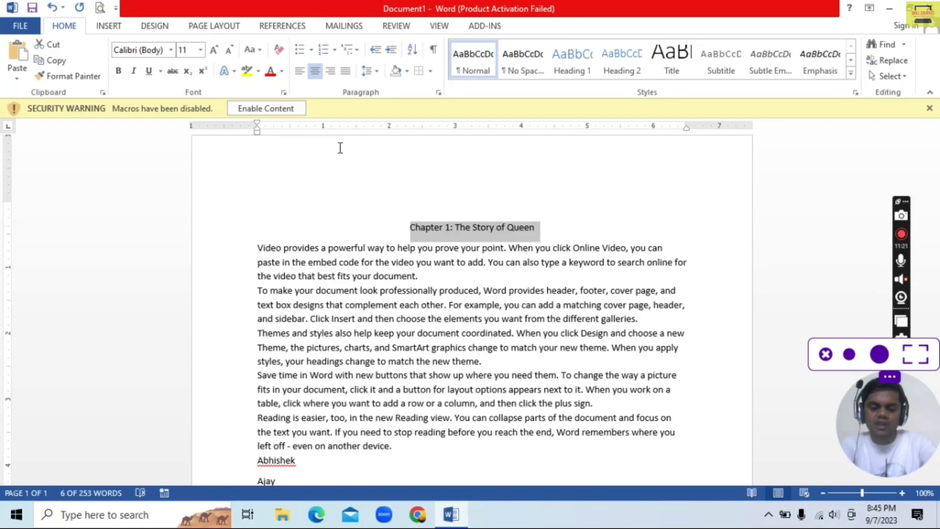
key("ctrl+r")
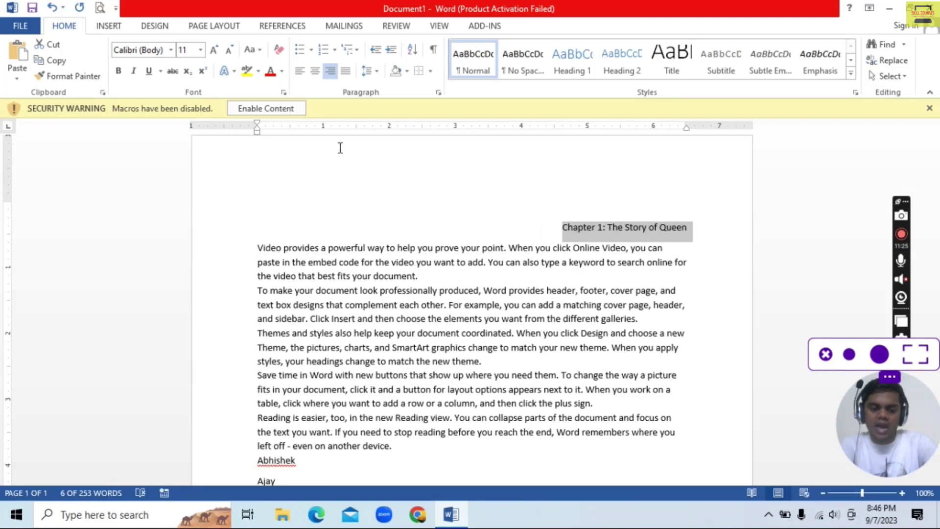
key("ctrl+e")
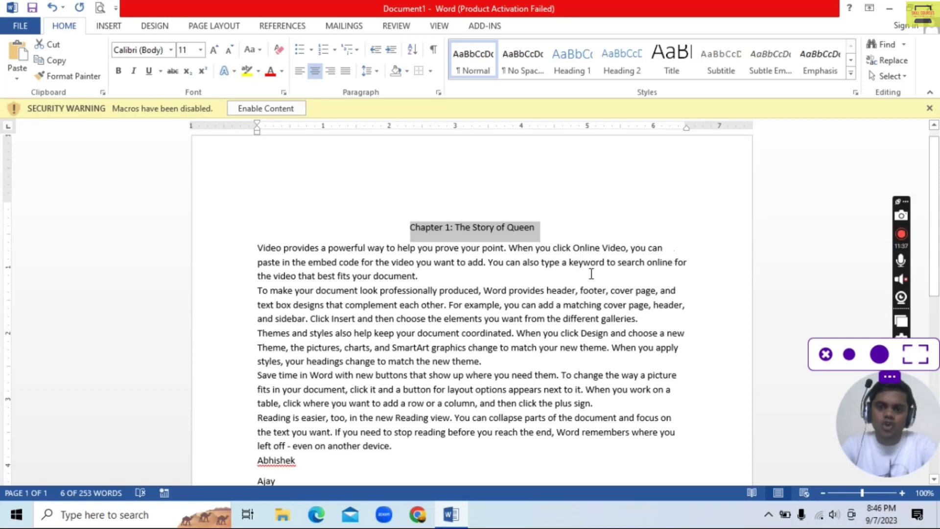
Justify the five body paragraphs below the centred heading
left_click_drag(257, 247, 578, 451)
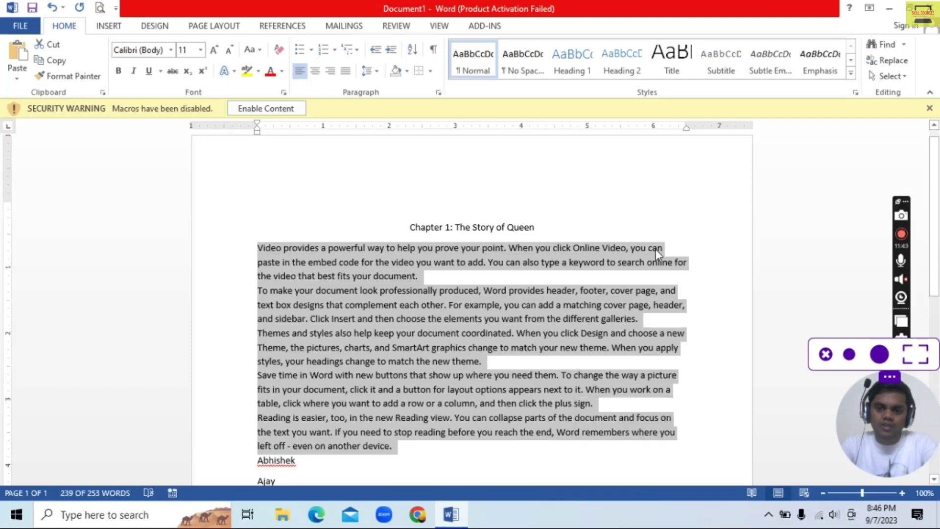
left_click(349, 71)
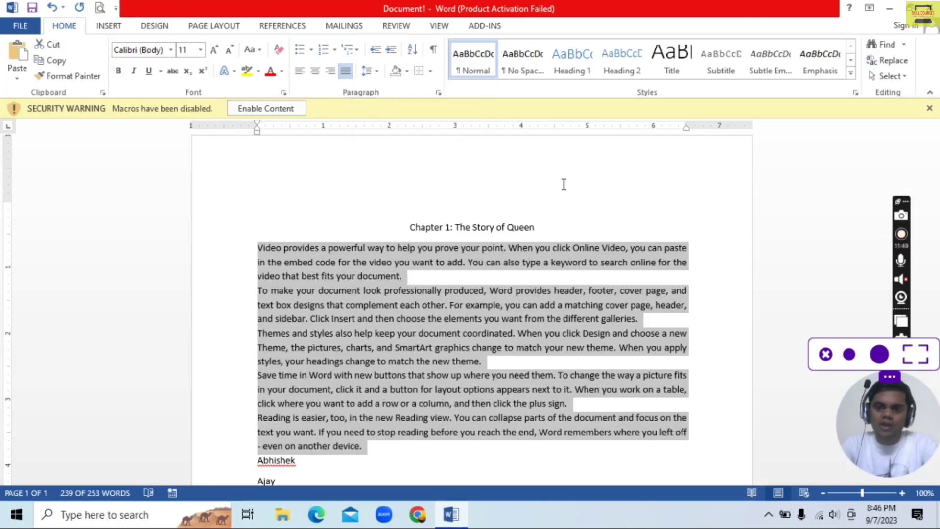